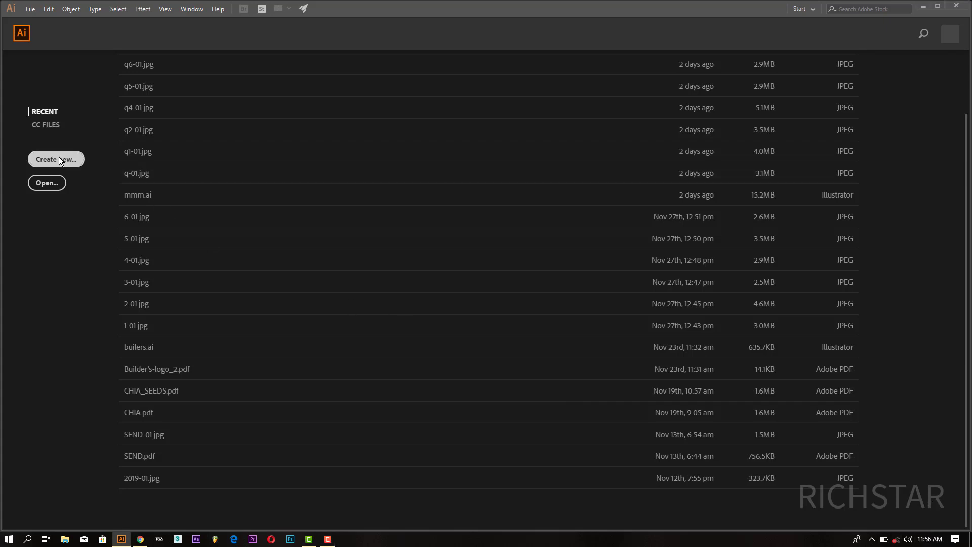
Step: Open the New Document dialog from the File menu
{"action": "left_click", "coordinate": [31, 16]}
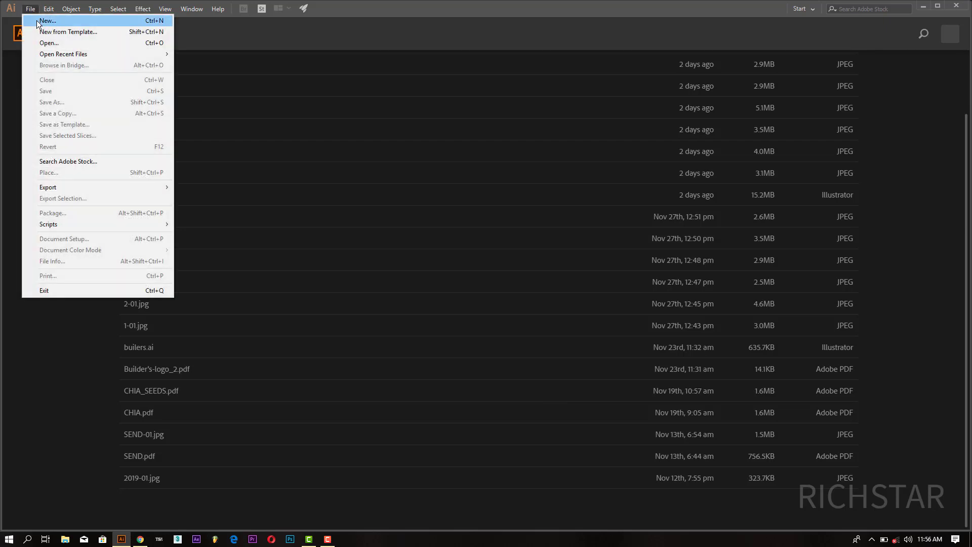
{"action": "left_click", "coordinate": [36, 20]}
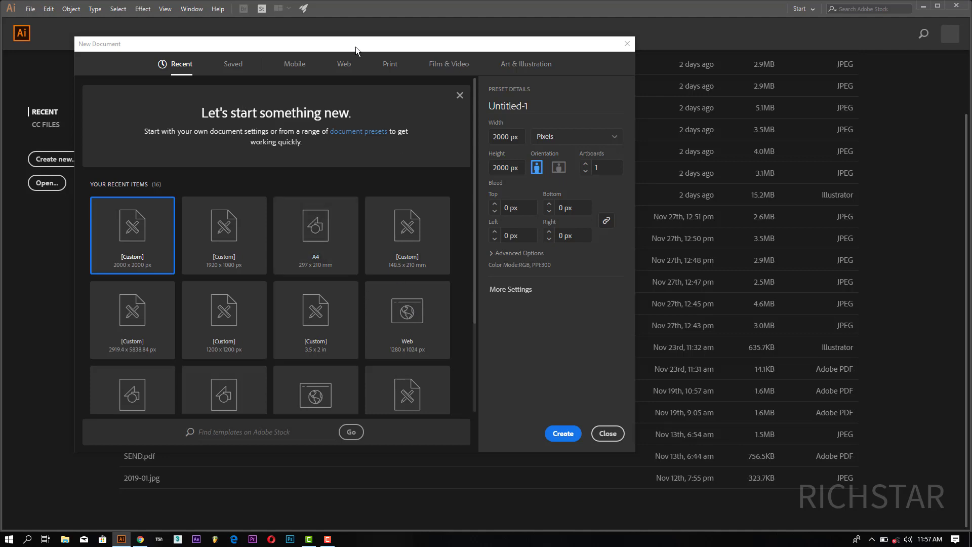
Step: Start from the Print A4 preset with units set to Millimeters
{"action": "left_click", "coordinate": [400, 65]}
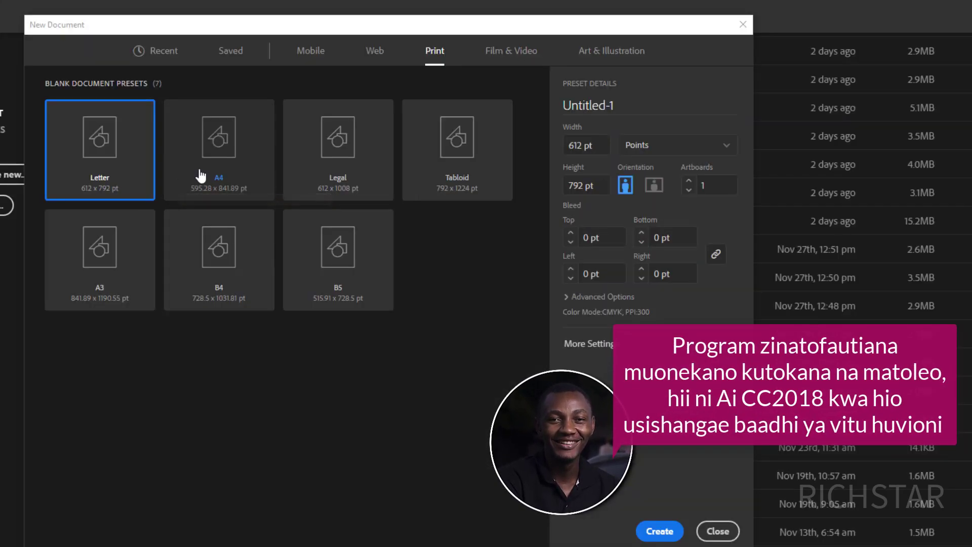
{"action": "left_click", "coordinate": [201, 175]}
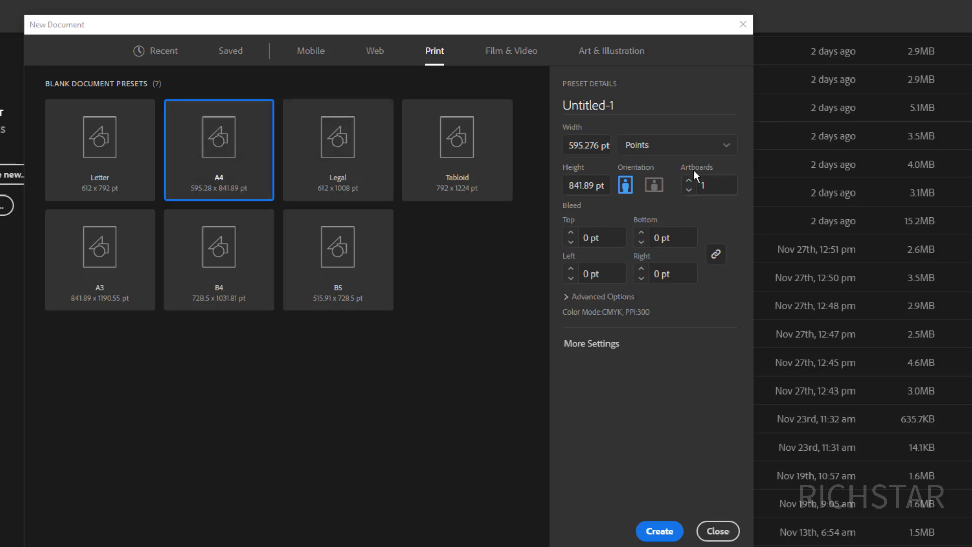
{"action": "left_click", "coordinate": [672, 151]}
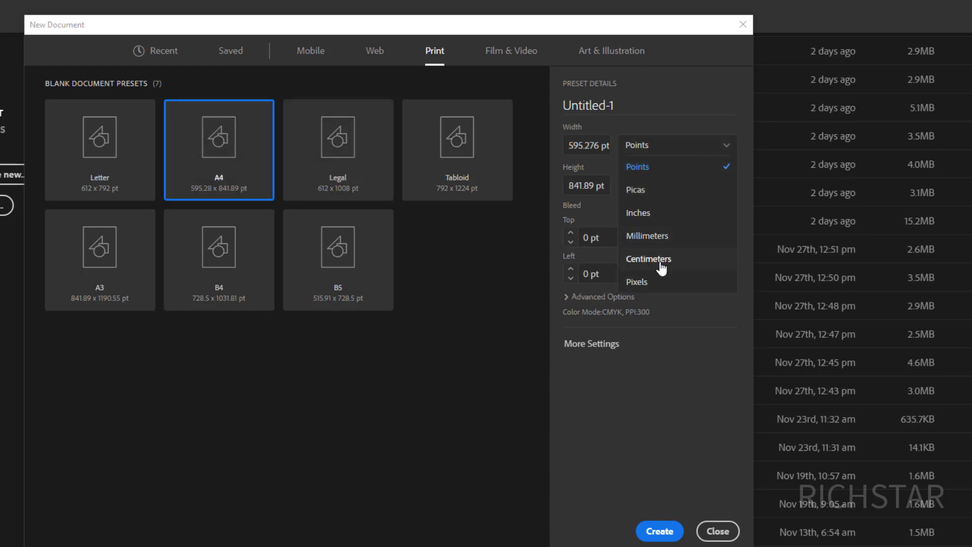
{"action": "left_click", "coordinate": [653, 236]}
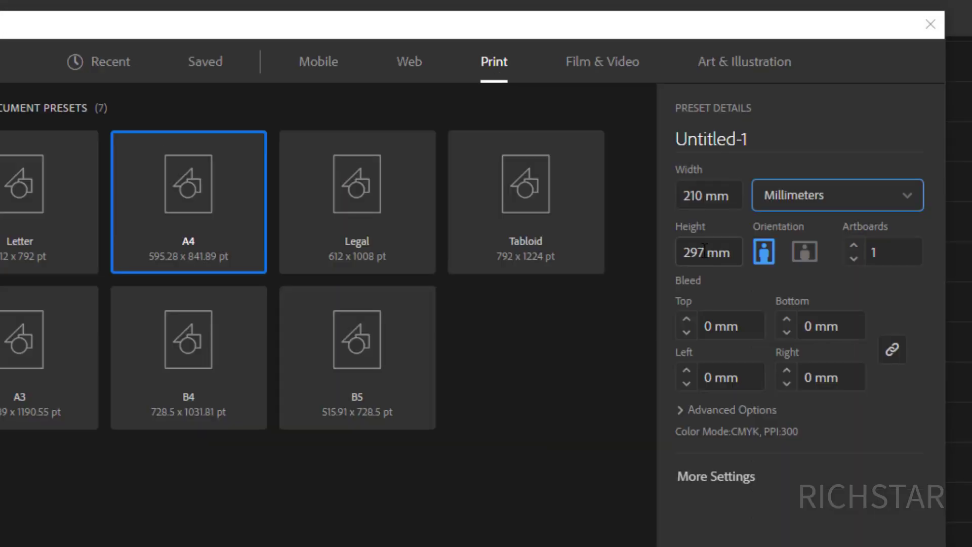
Step: Halve the height to 148.5 mm, make it portrait, and name the document IPEPERUSHI
{"action": "left_click", "coordinate": [704, 252]}
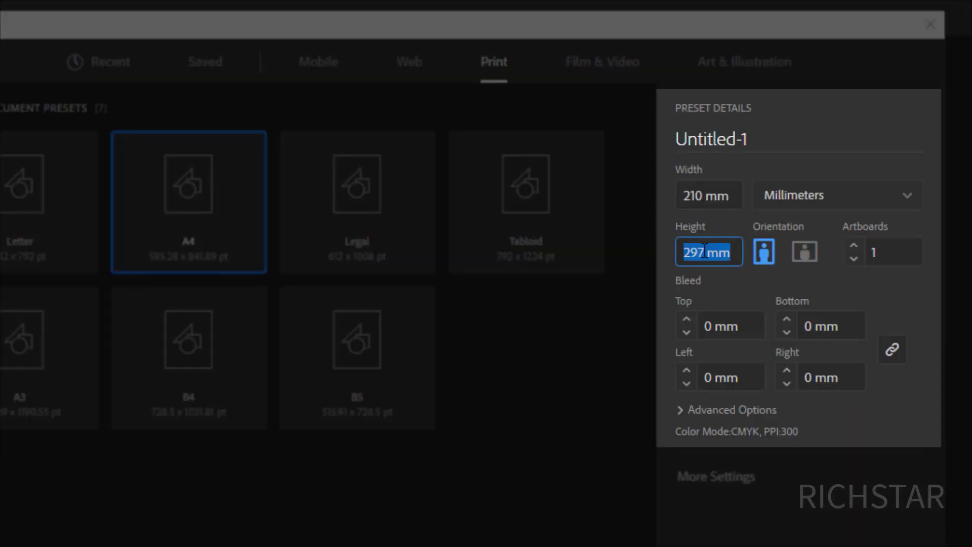
{"action": "left_click", "coordinate": [704, 251]}
{"action": "type", "text": "/"}
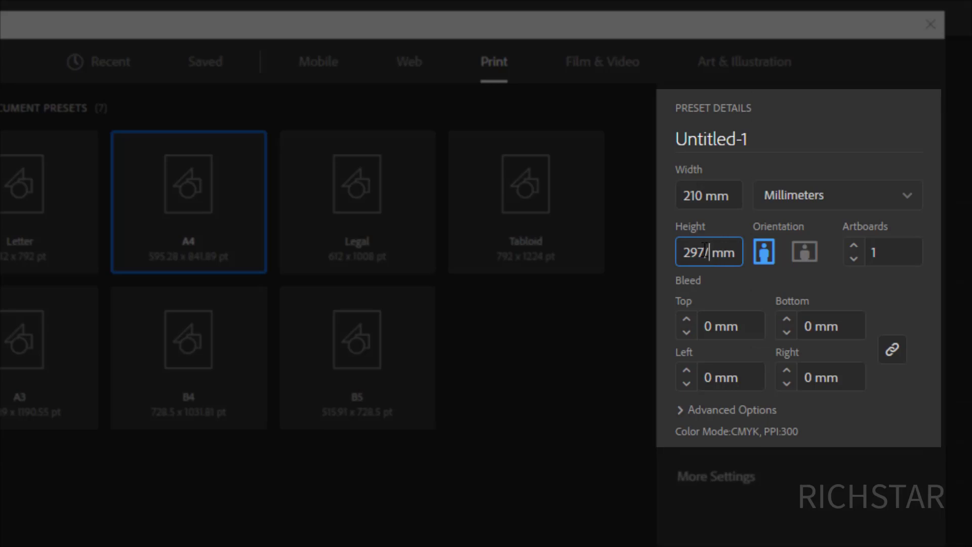
{"action": "type", "text": "2"}
{"action": "left_click", "coordinate": [737, 200]}
{"action": "left_click", "coordinate": [765, 252]}
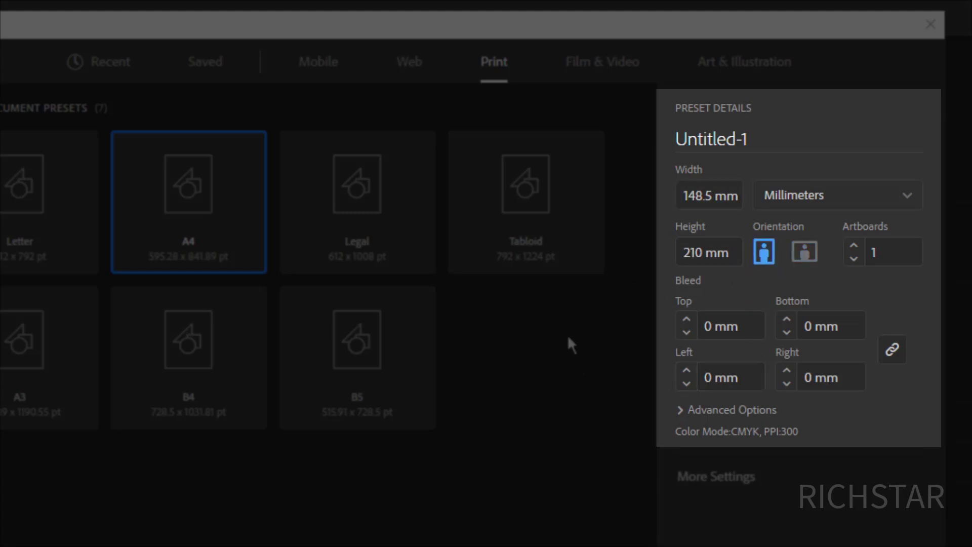
{"action": "left_click", "coordinate": [761, 137]}
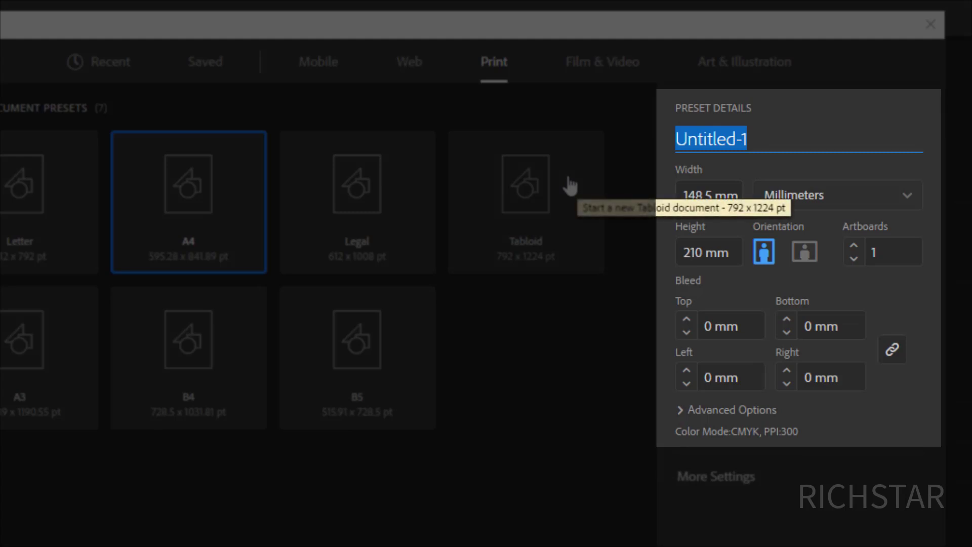
{"action": "type", "text": "IPEPERU"}
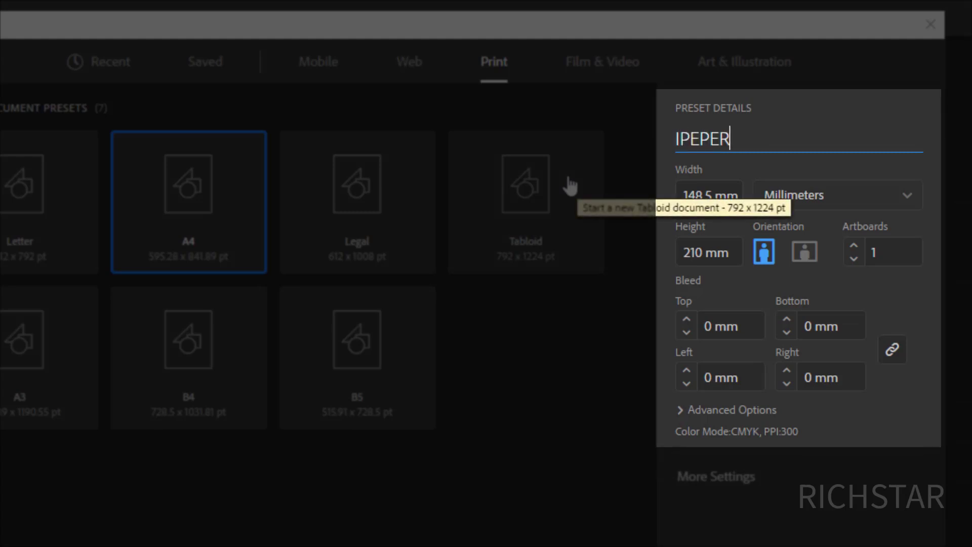
{"action": "type", "text": "SHI"}
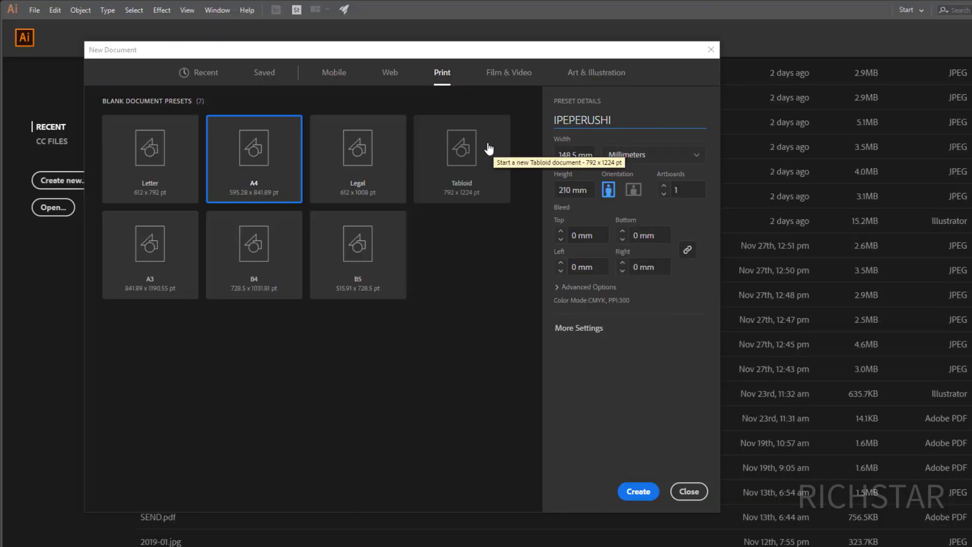
Step: Create the IPEPERUSHI document and center its blank 148.5 × 210 mm portrait artboard
{"action": "left_click", "coordinate": [637, 494]}
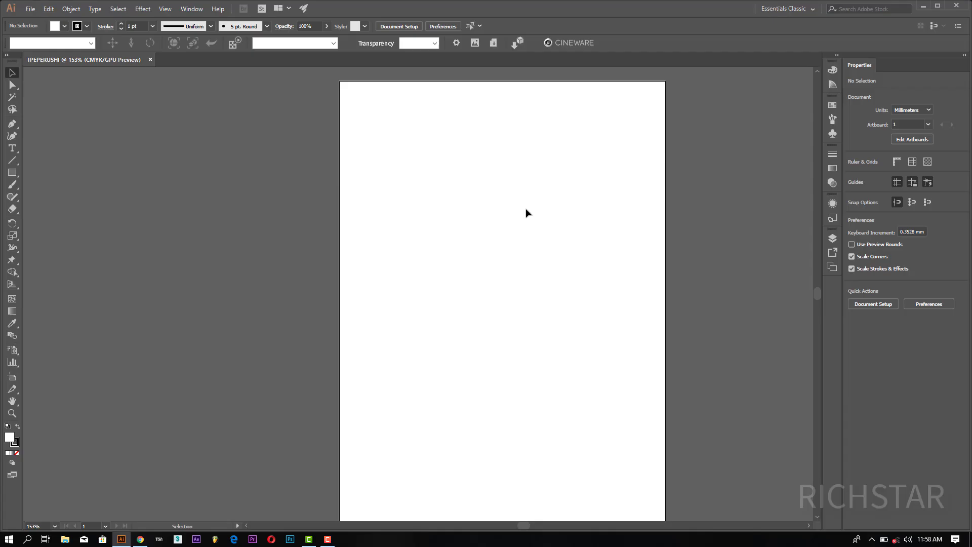
{"action": "scroll", "coordinate": [511, 274], "scroll_direction": "down", "scroll_amount": 1}
{"action": "mouse_move", "coordinate": [525, 527]}
{"action": "left_mouse_down"}
{"action": "mouse_move", "coordinate": [537, 527]}
{"action": "mouse_move", "coordinate": [527, 526]}
{"action": "left_mouse_up"}
{"action": "scroll", "coordinate": [517, 501], "scroll_direction": "up", "scroll_amount": 1}
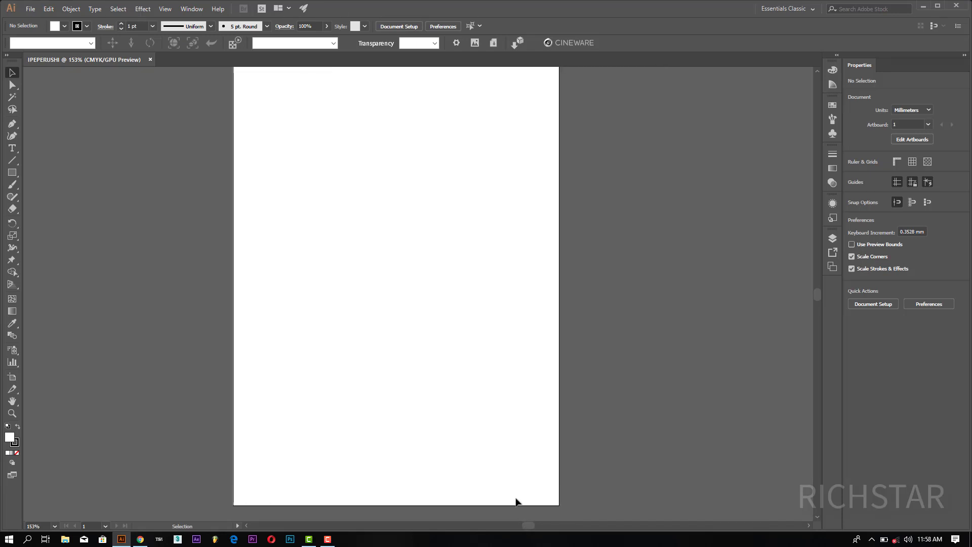
{"action": "scroll", "coordinate": [517, 501], "scroll_direction": "up", "scroll_amount": 1}
{"action": "scroll", "coordinate": [517, 500], "scroll_direction": "down", "scroll_amount": 5}
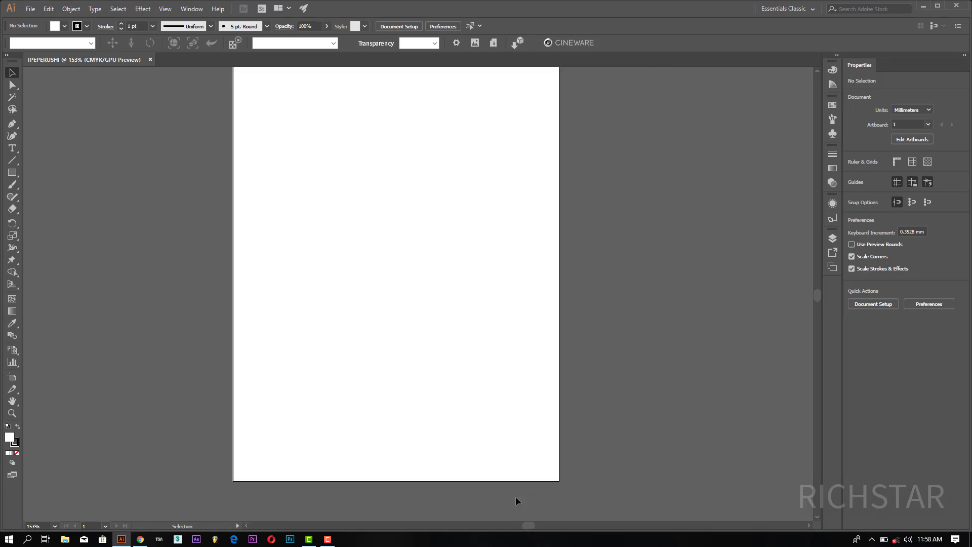
{"action": "scroll", "coordinate": [516, 499], "scroll_direction": "up", "scroll_amount": 3}
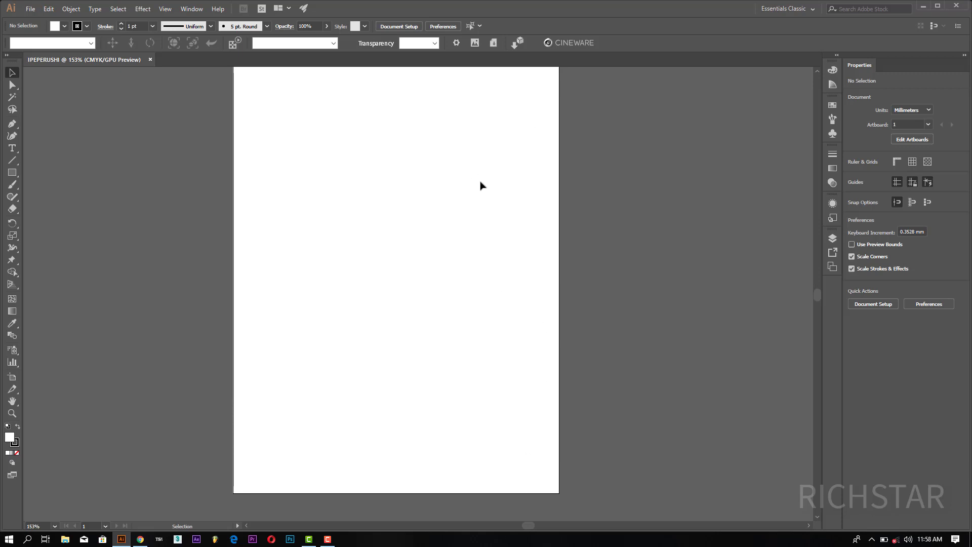
{"action": "scroll", "coordinate": [490, 186], "scroll_direction": "up", "scroll_amount": 1}
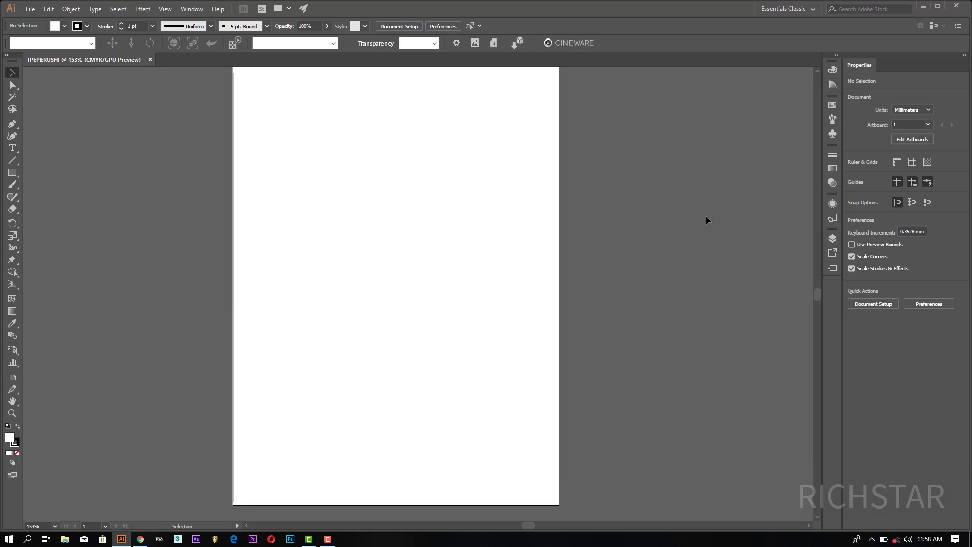
Step: Show the Artboards panel from the Window menu and select Artboard 1
{"action": "left_click", "coordinate": [193, 10]}
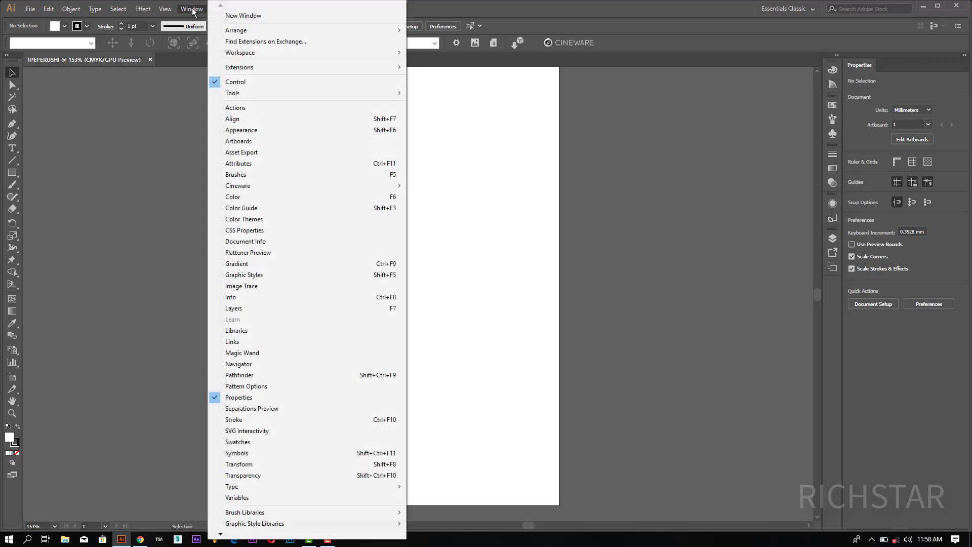
{"action": "left_click", "coordinate": [254, 142]}
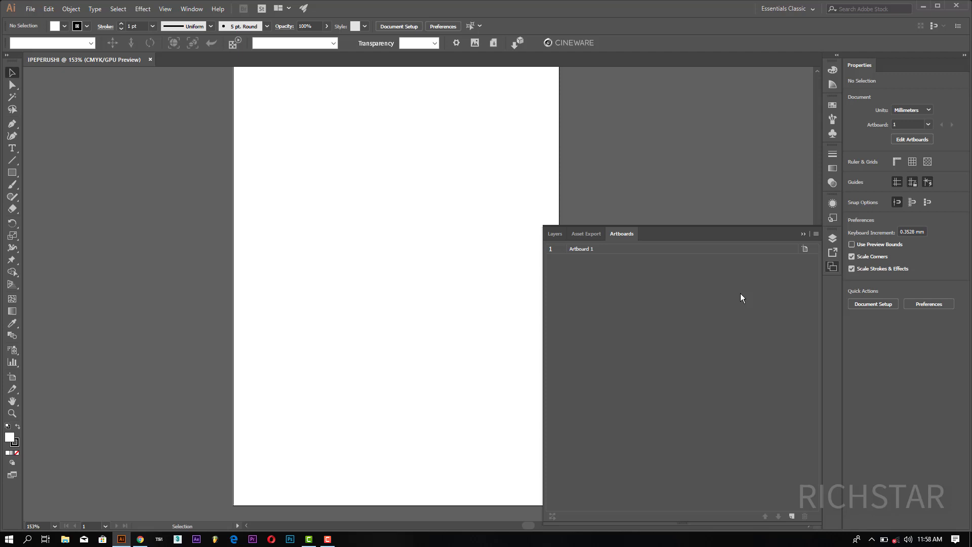
{"action": "left_click", "coordinate": [832, 269]}
{"action": "left_click", "coordinate": [832, 268]}
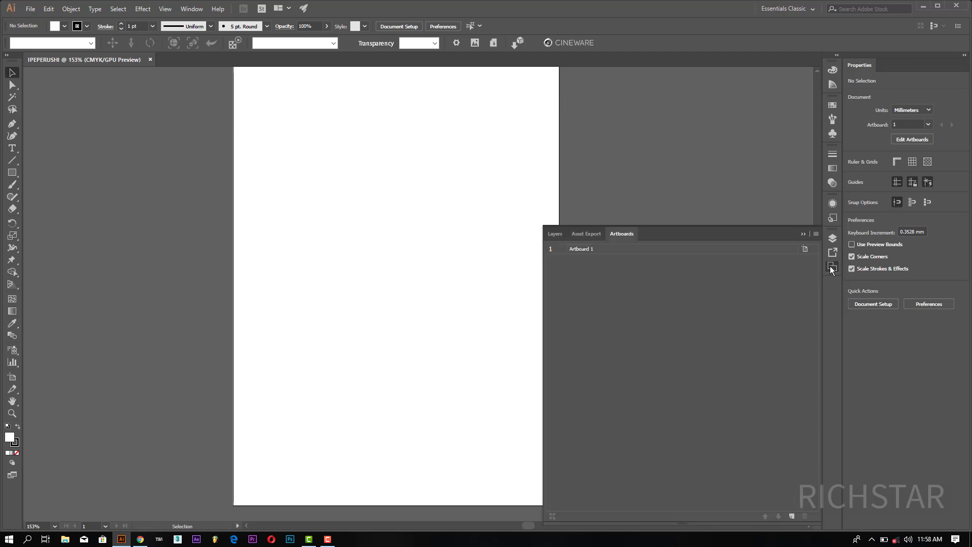
{"action": "left_click", "coordinate": [586, 250]}
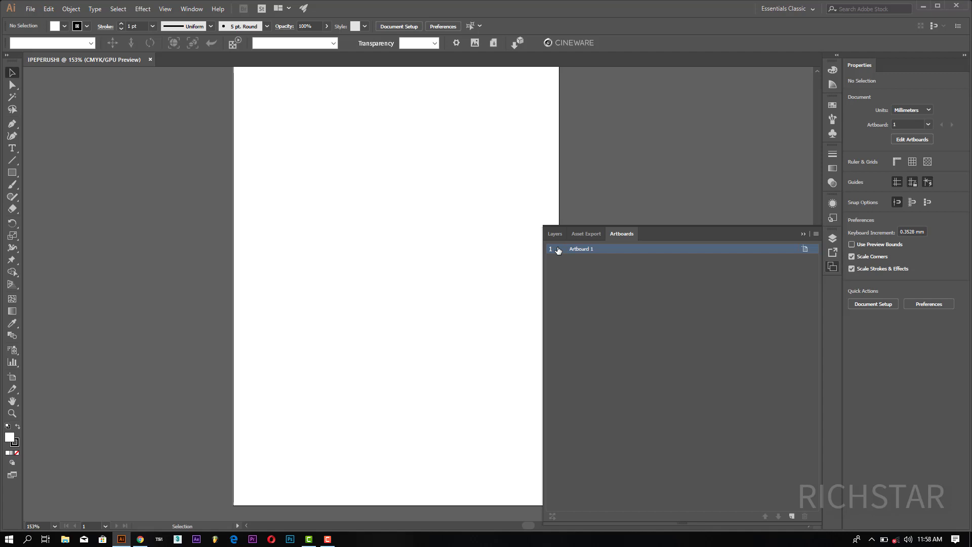
Step: Add new artboards until the panel lists Artboard 1 through Artboard 10
{"action": "left_click", "coordinate": [796, 517]}
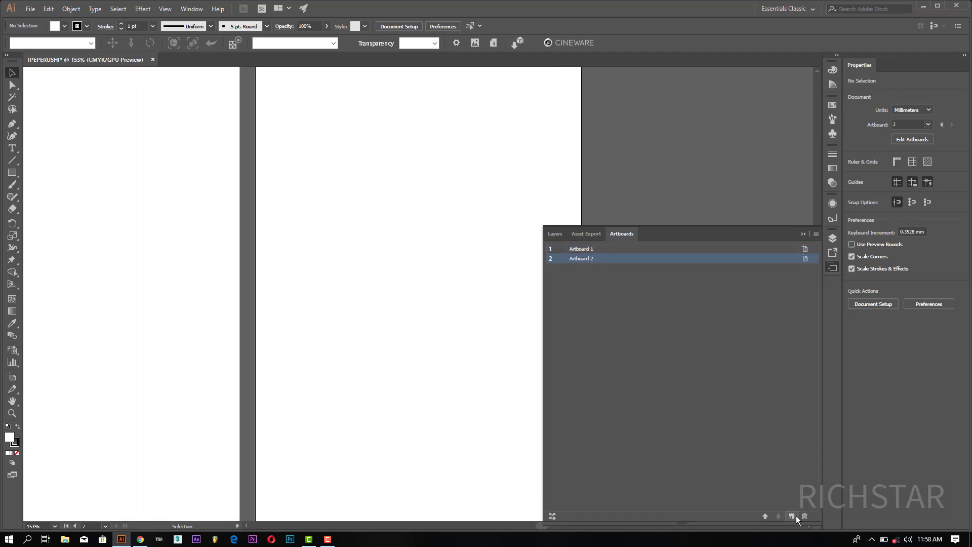
{"action": "left_click", "coordinate": [797, 517]}
{"action": "left_click", "coordinate": [796, 517]}
{"action": "left_click", "coordinate": [797, 517]}
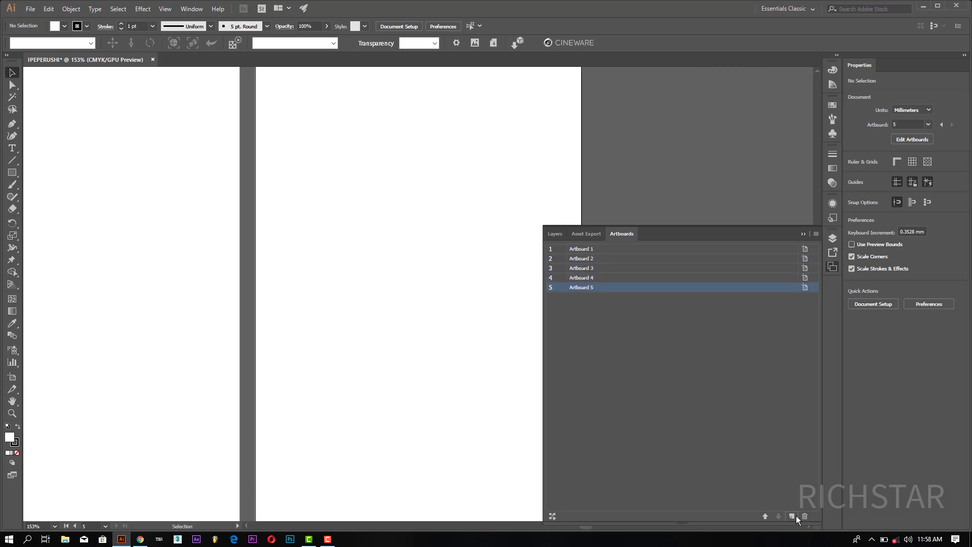
{"action": "left_click", "coordinate": [796, 517]}
{"action": "left_click", "coordinate": [796, 517]}
{"action": "left_click", "coordinate": [796, 517]}
{"action": "left_click", "coordinate": [796, 517]}
{"action": "left_click", "coordinate": [796, 517]}
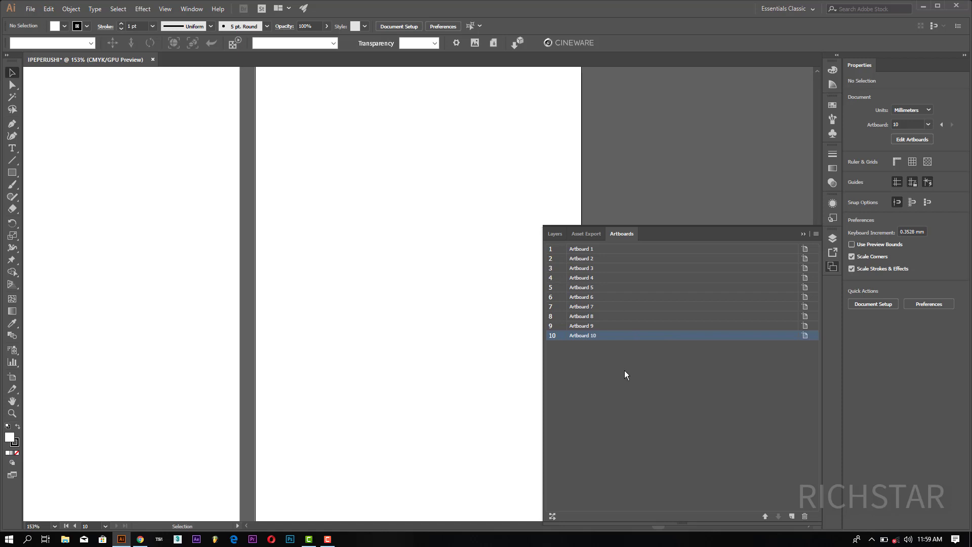
Step: Delete Artboard 10, then select Artboards 4 through 9 and delete them
{"action": "left_click", "coordinate": [805, 516]}
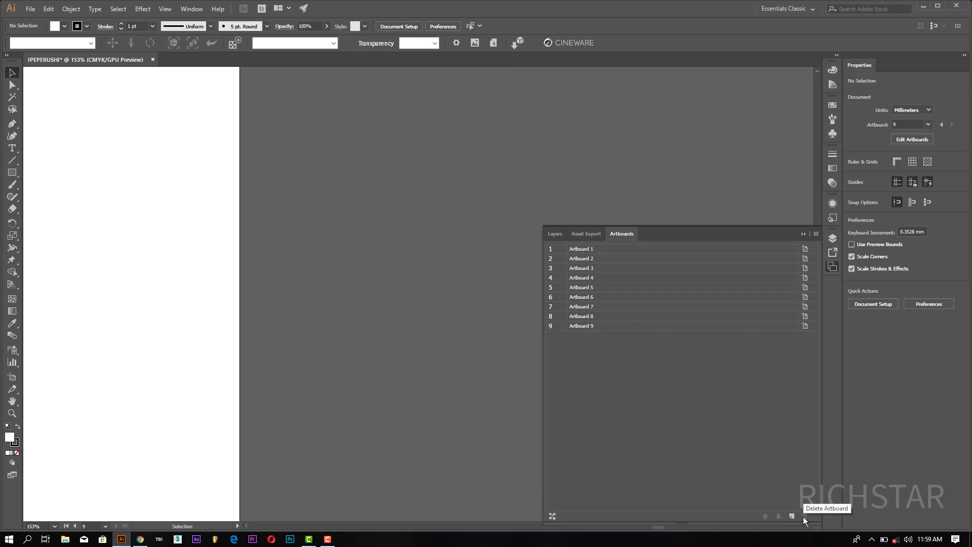
{"action": "left_click", "coordinate": [583, 317]}
{"action": "left_click", "coordinate": [596, 332]}
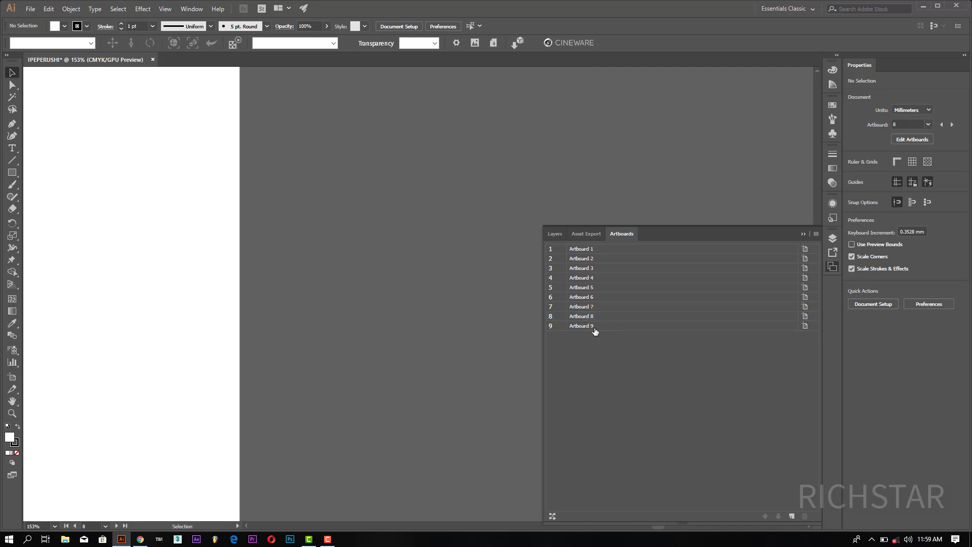
{"action": "left_click", "coordinate": [594, 327]}
{"action": "left_click", "coordinate": [593, 275], "text": "shift"}
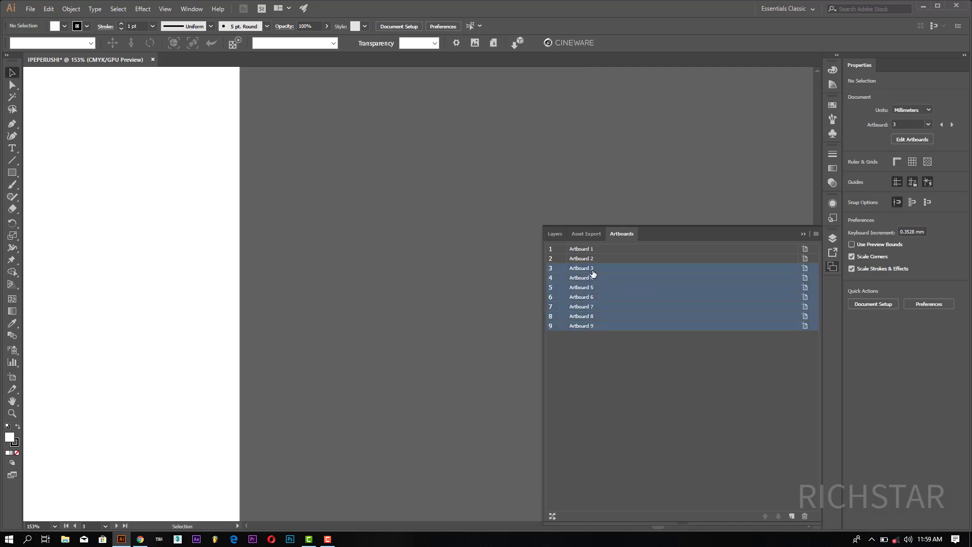
{"action": "left_click", "coordinate": [592, 282]}
{"action": "left_click", "coordinate": [595, 326], "text": "shift"}
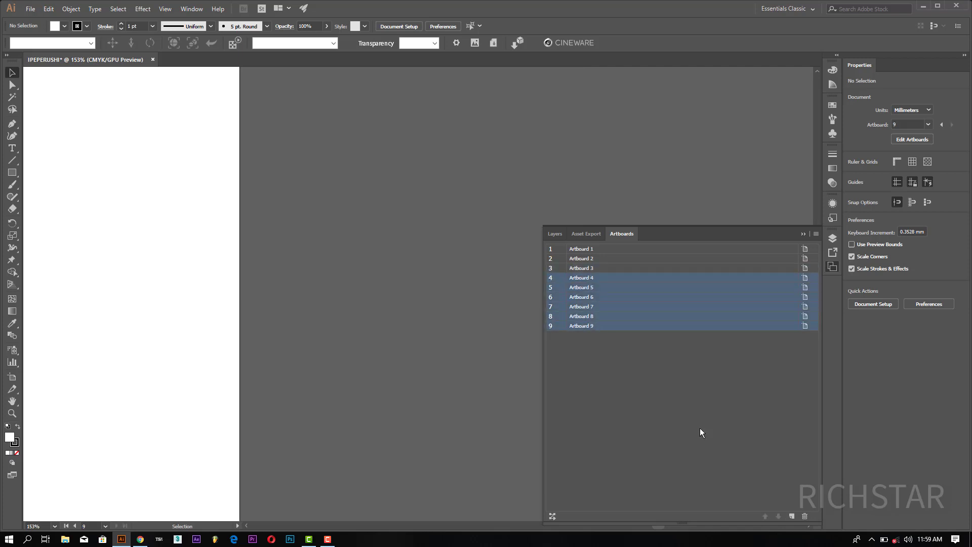
{"action": "left_click", "coordinate": [805, 517]}
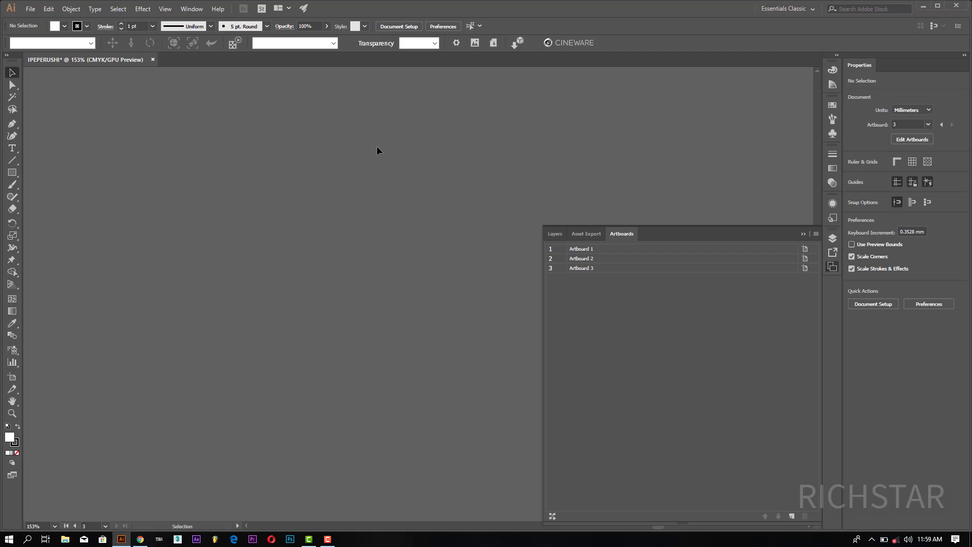
Step: Check Artboards 2 and 3 via the status-bar navigator, then reactivate Artboard 1
{"action": "left_click", "coordinate": [106, 526]}
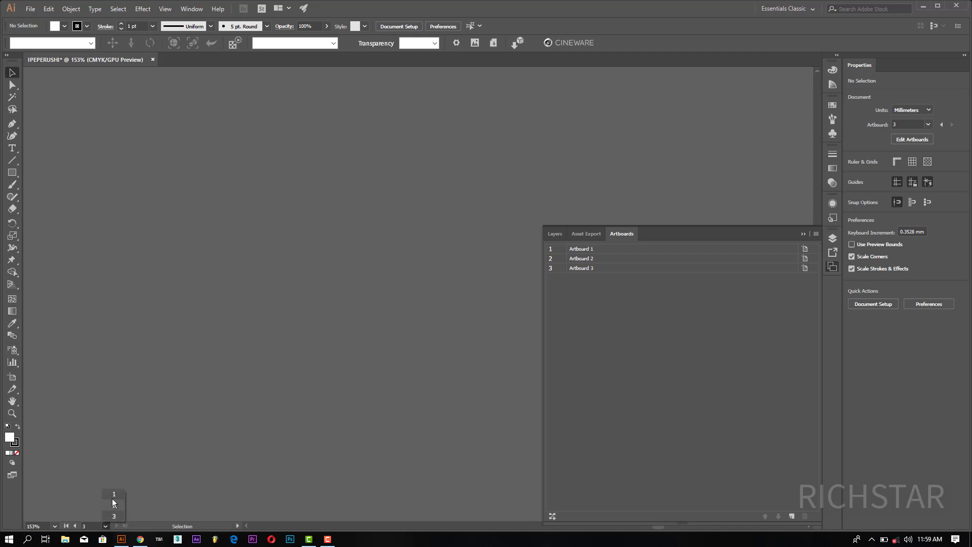
{"action": "left_click", "coordinate": [114, 504]}
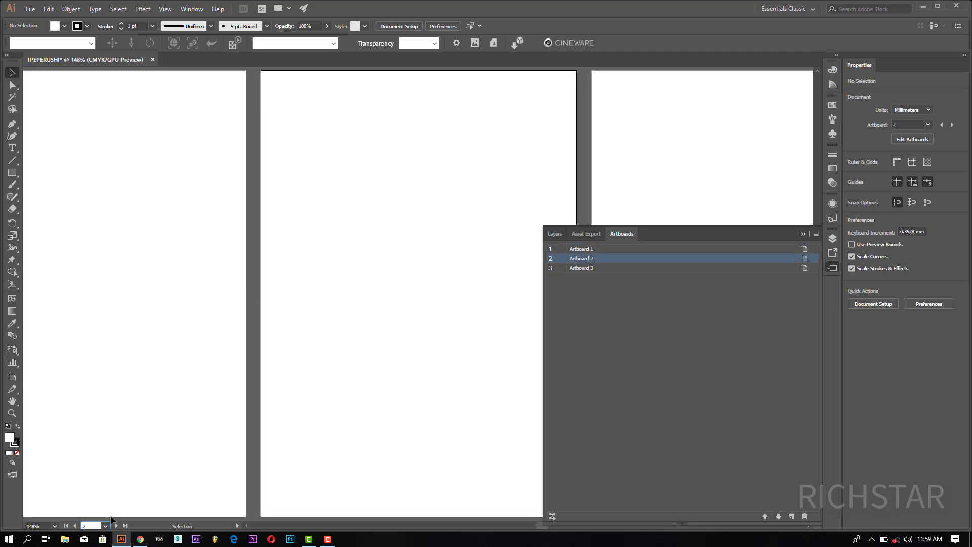
{"action": "left_click", "coordinate": [105, 526]}
{"action": "left_click", "coordinate": [112, 515]}
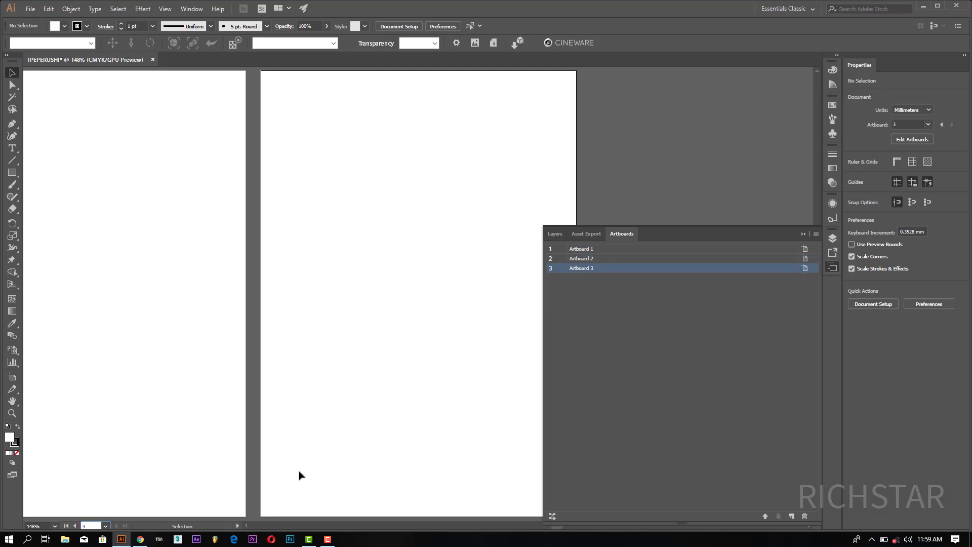
{"action": "scroll", "coordinate": [299, 475], "scroll_direction": "up", "scroll_amount": 1}
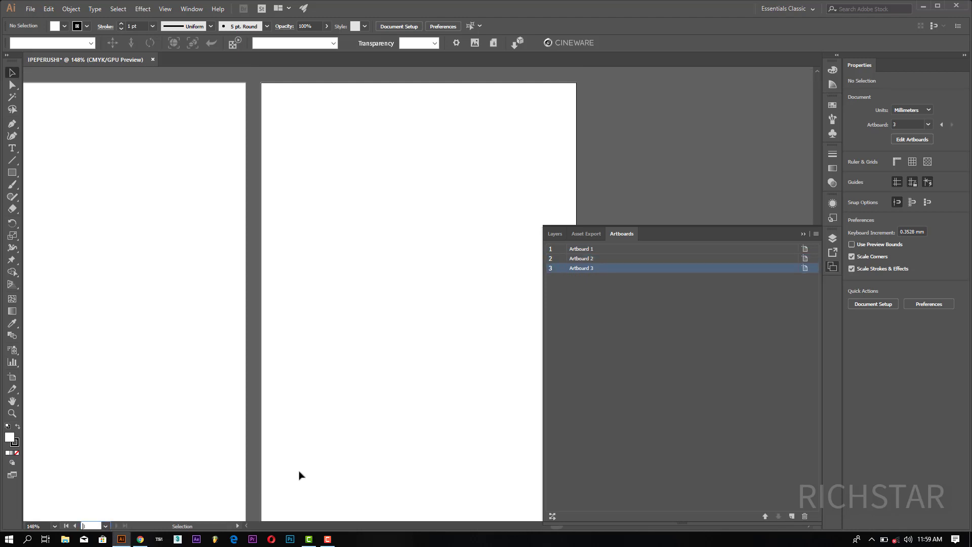
{"action": "left_click", "coordinate": [588, 251]}
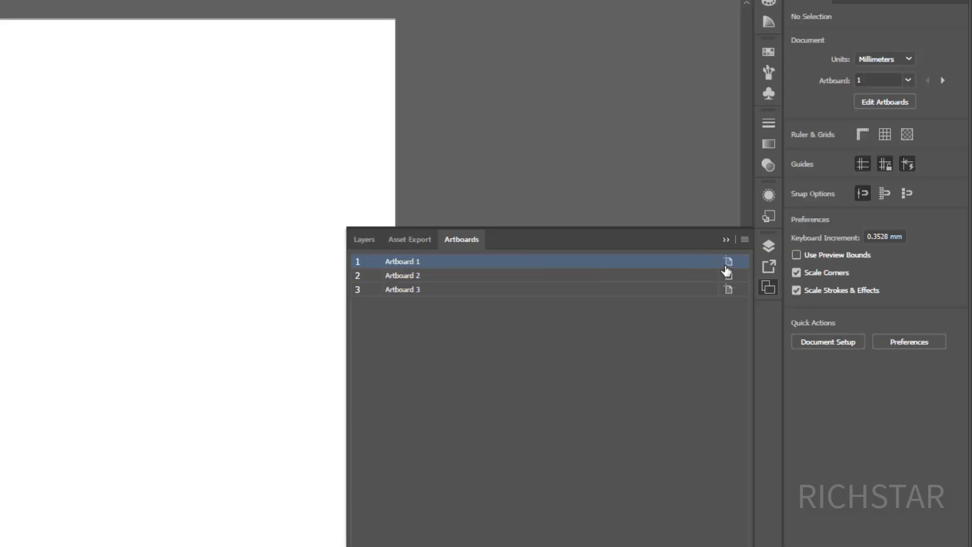
Step: Rename Artboard 1 to '2ND PAGE', keeping its Custom 148.5 × 210 mm preset
{"action": "left_click", "coordinate": [805, 249]}
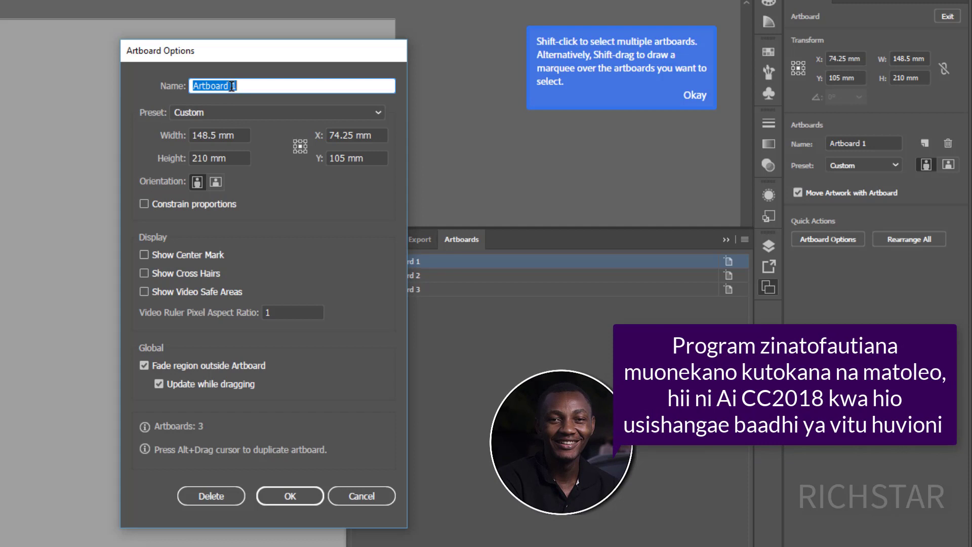
{"action": "type", "text": "2"}
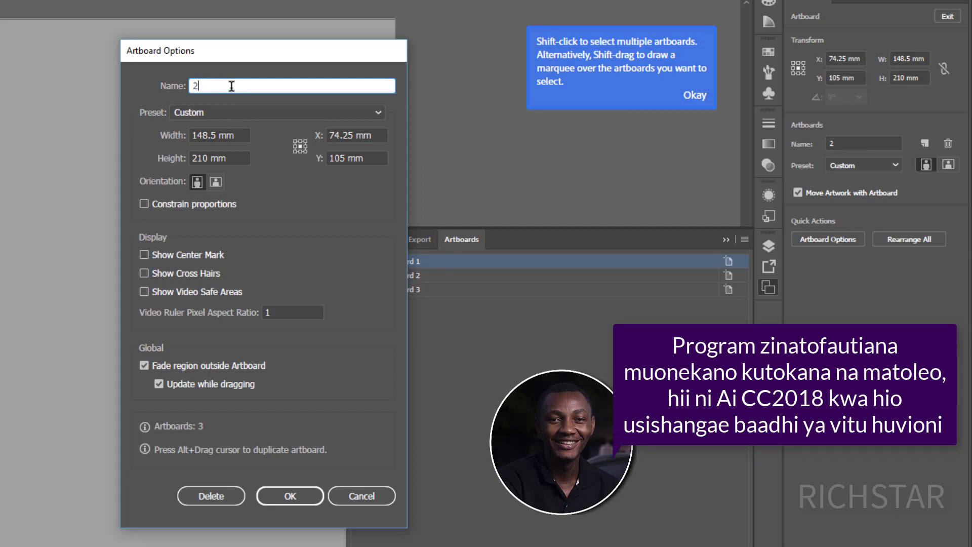
{"action": "type", "text": "ND PAGE"}
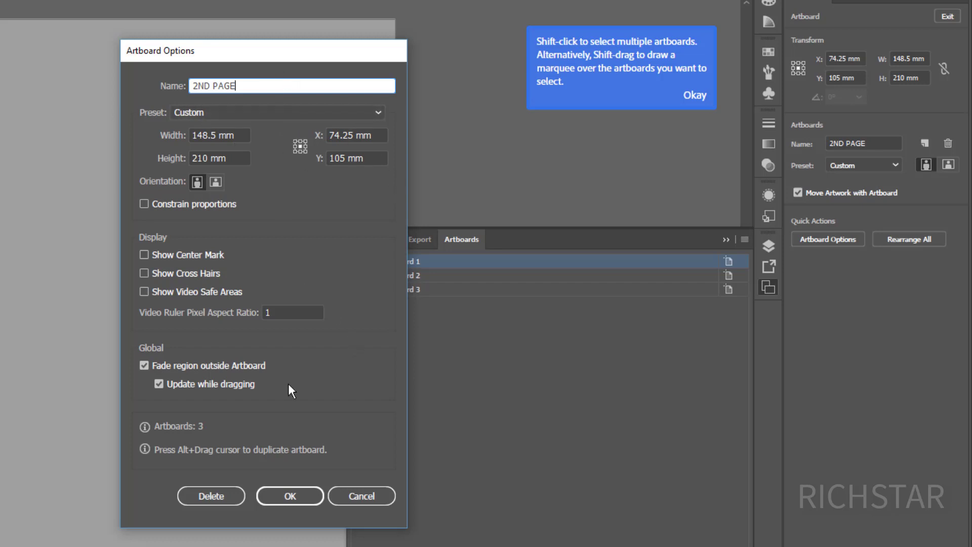
{"action": "left_click", "coordinate": [338, 108]}
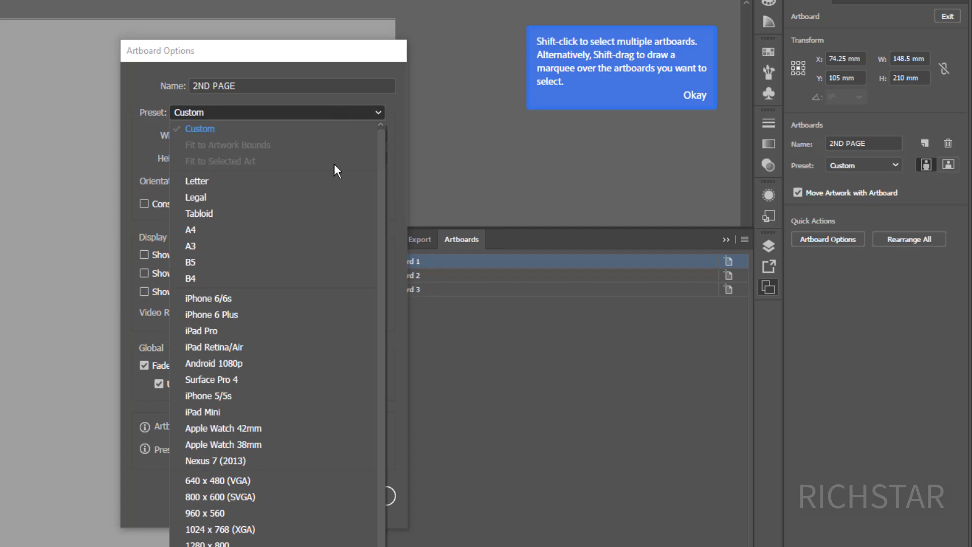
{"action": "scroll", "coordinate": [279, 452], "scroll_direction": "down", "scroll_amount": 3}
{"action": "left_click", "coordinate": [134, 485]}
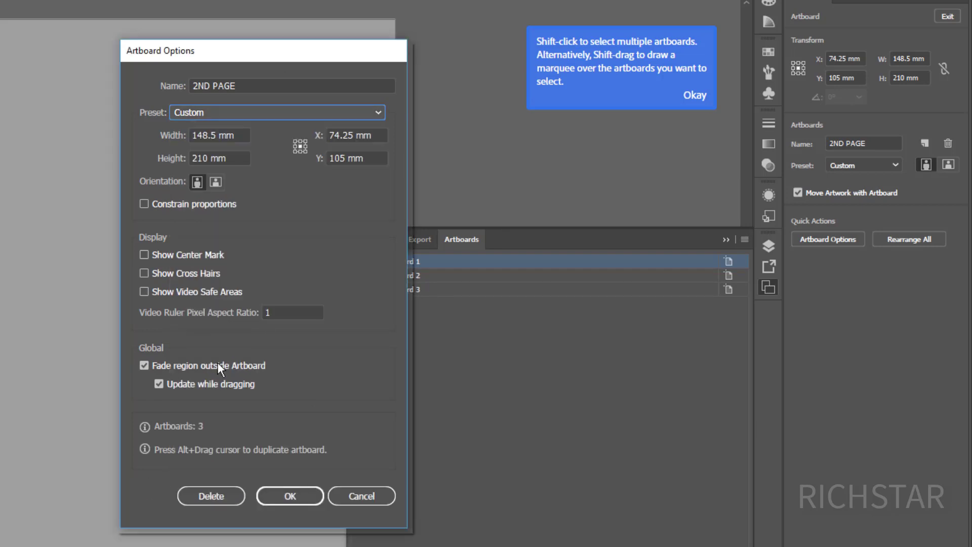
{"action": "left_click", "coordinate": [271, 501]}
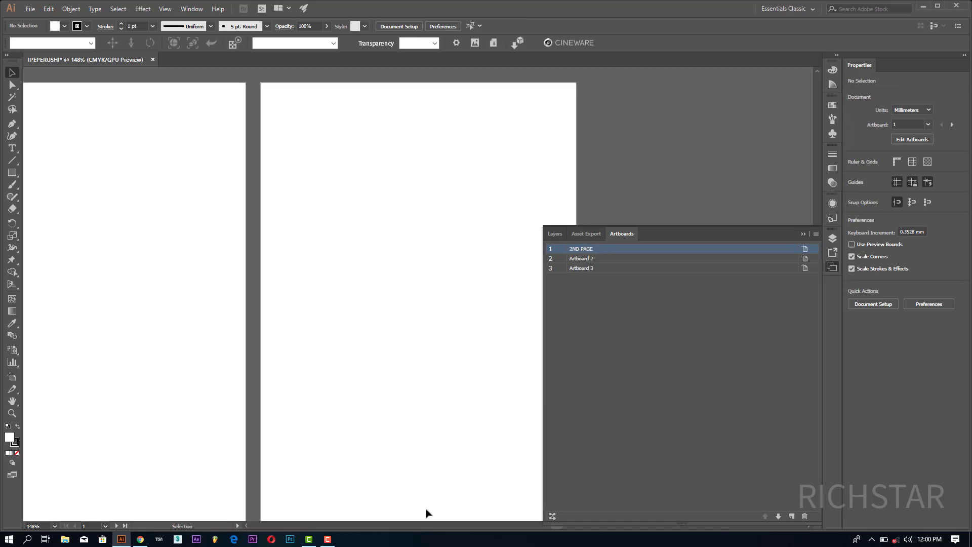
Step: Drag Artboard 3 right to X 447.57 mm with the Artboard Tool, then restore the Selection Tool
{"action": "left_click", "coordinate": [806, 235]}
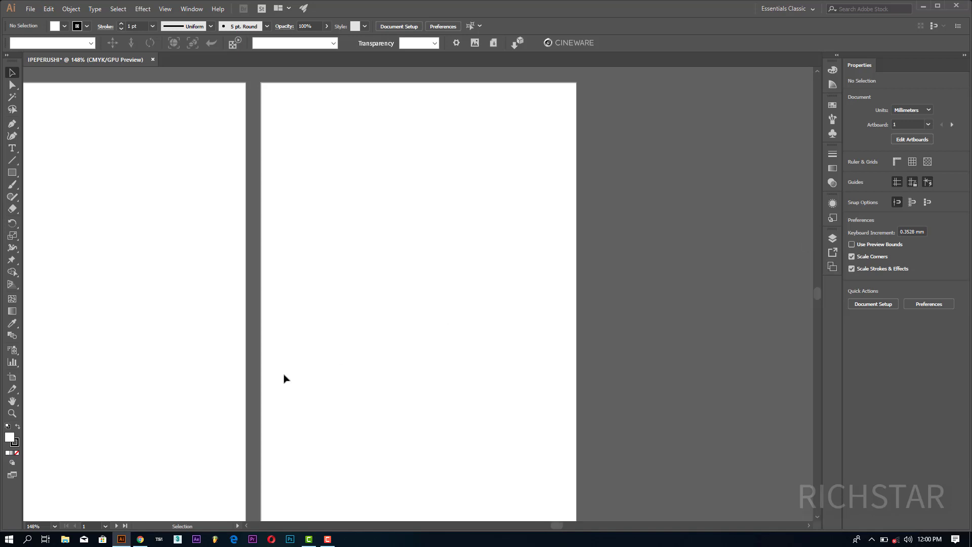
{"action": "left_click", "coordinate": [11, 379]}
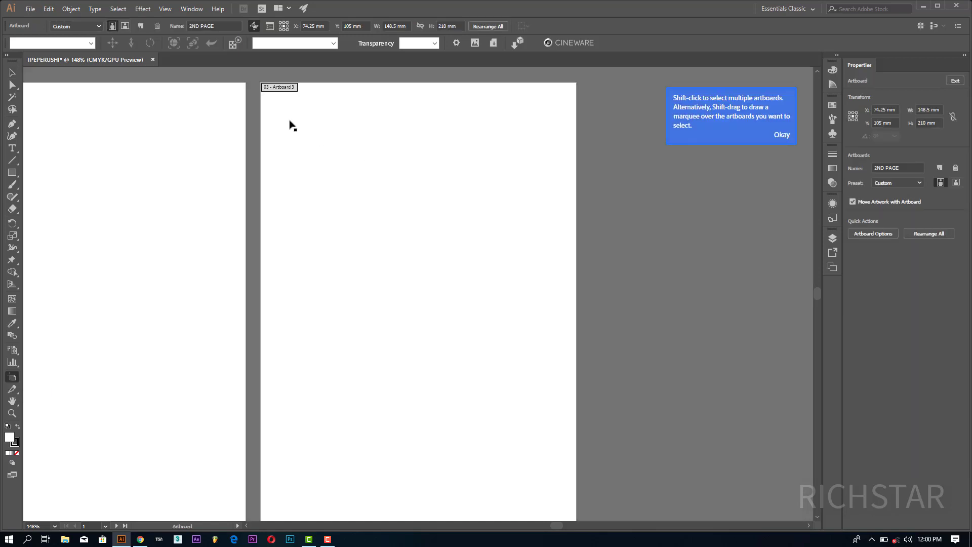
{"action": "left_click", "coordinate": [264, 89]}
{"action": "left_click_drag", "start_coordinate": [326, 267], "coordinate": [469, 297]}
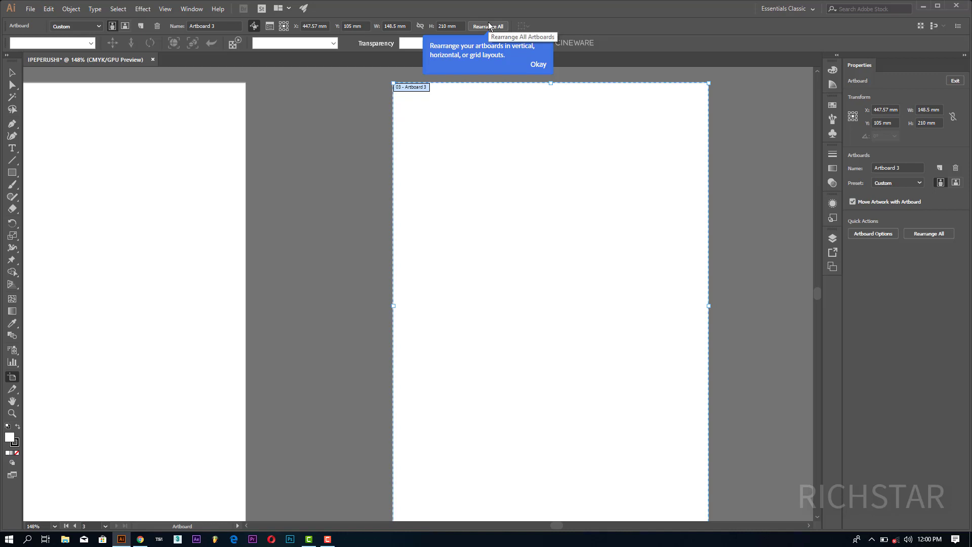
{"action": "left_click", "coordinate": [538, 65]}
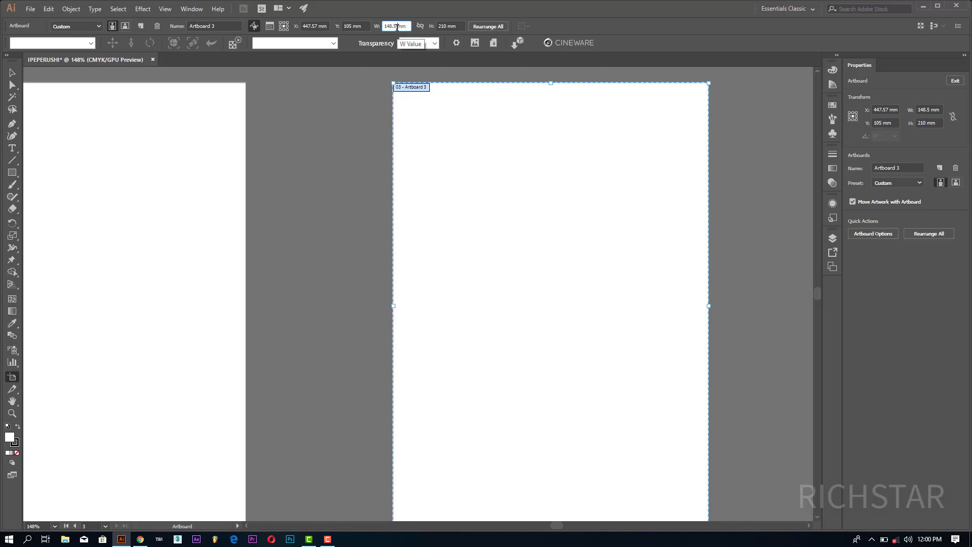
{"action": "left_click", "coordinate": [12, 73]}
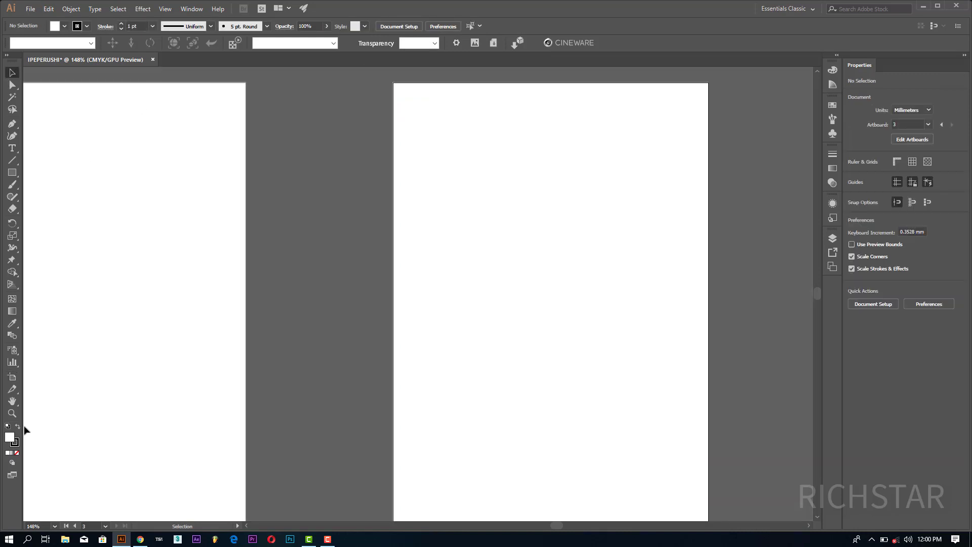
Step: Fit the artboard in the window and place external flyer artwork into the document
{"action": "left_click", "coordinate": [12, 413]}
{"action": "right_click", "coordinate": [370, 302]}
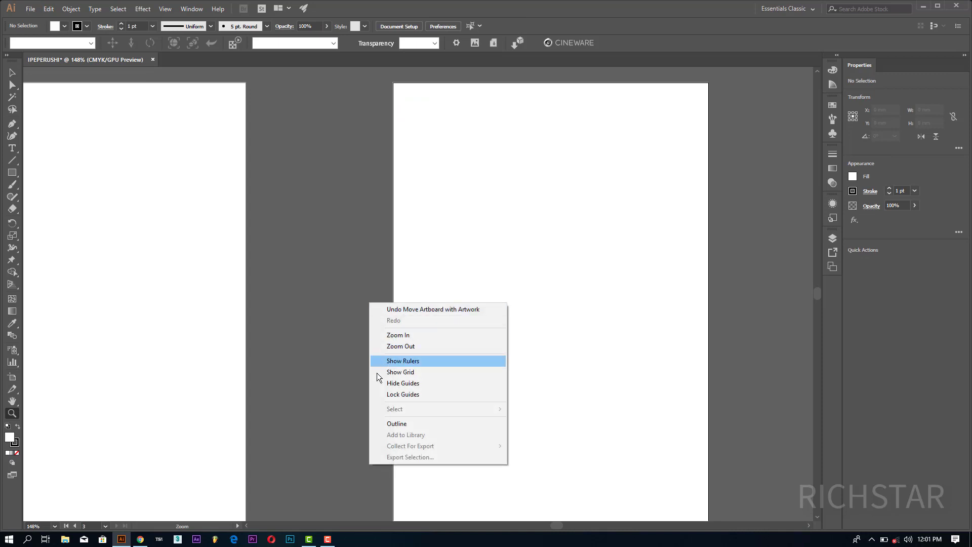
{"action": "left_click", "coordinate": [55, 526]}
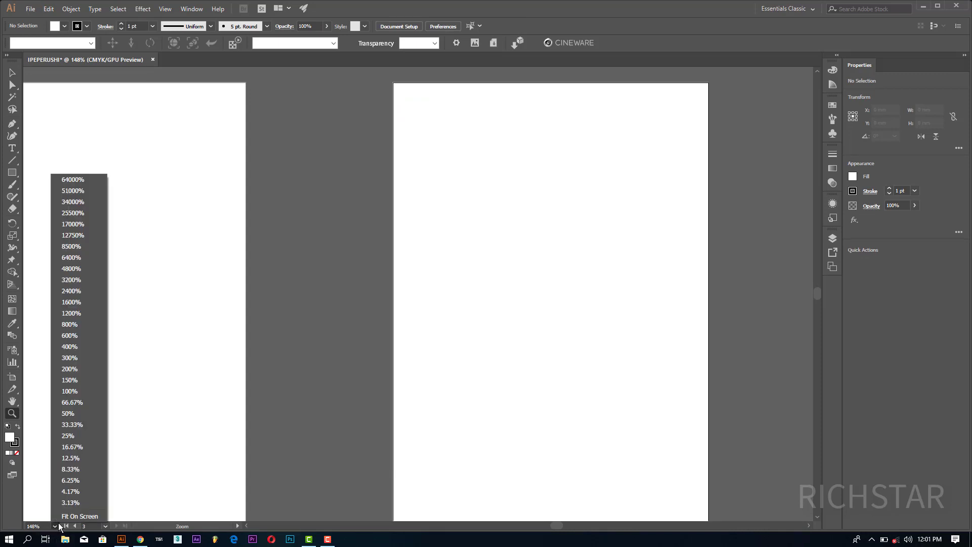
{"action": "left_click", "coordinate": [76, 516]}
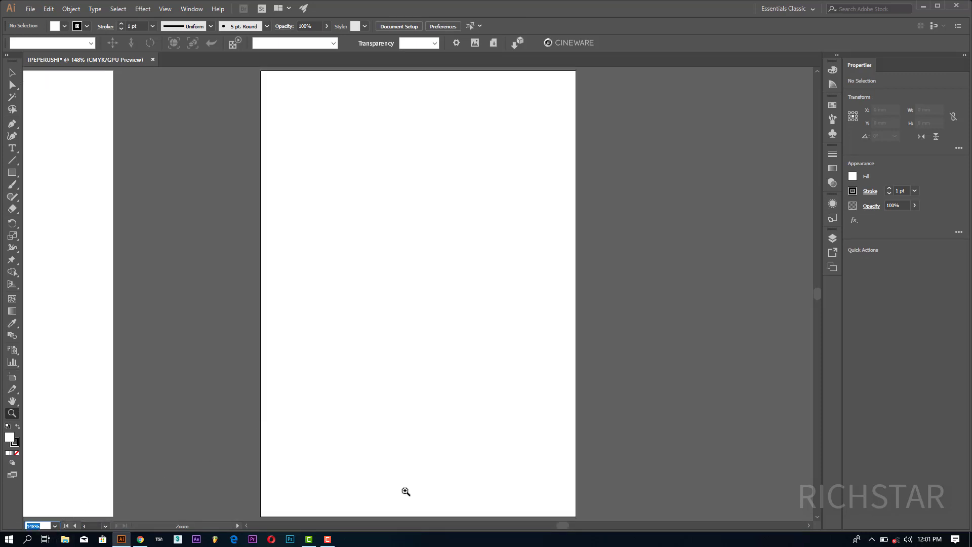
{"action": "left_click_drag", "start_coordinate": [562, 526], "coordinate": [532, 527]}
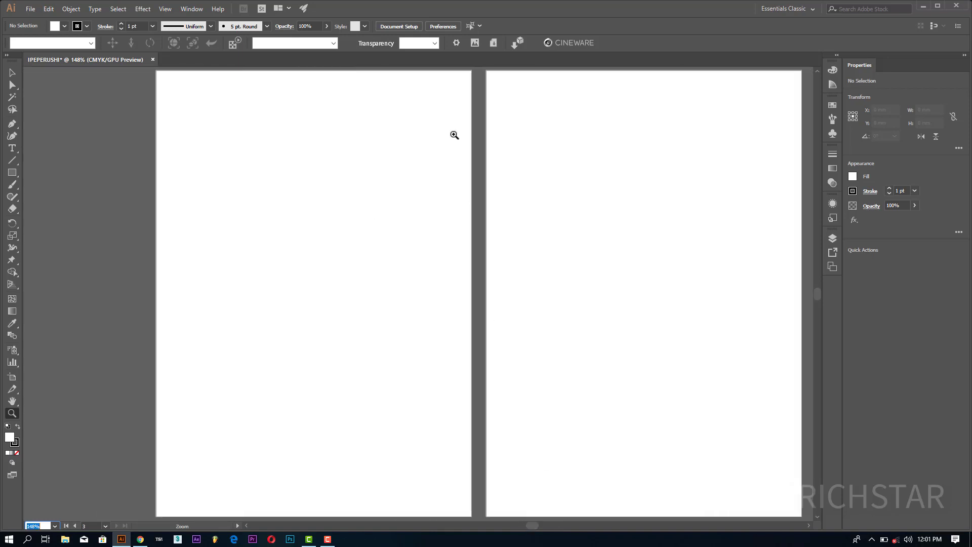
{"action": "left_click", "coordinate": [12, 73]}
{"action": "left_click", "coordinate": [30, 9]}
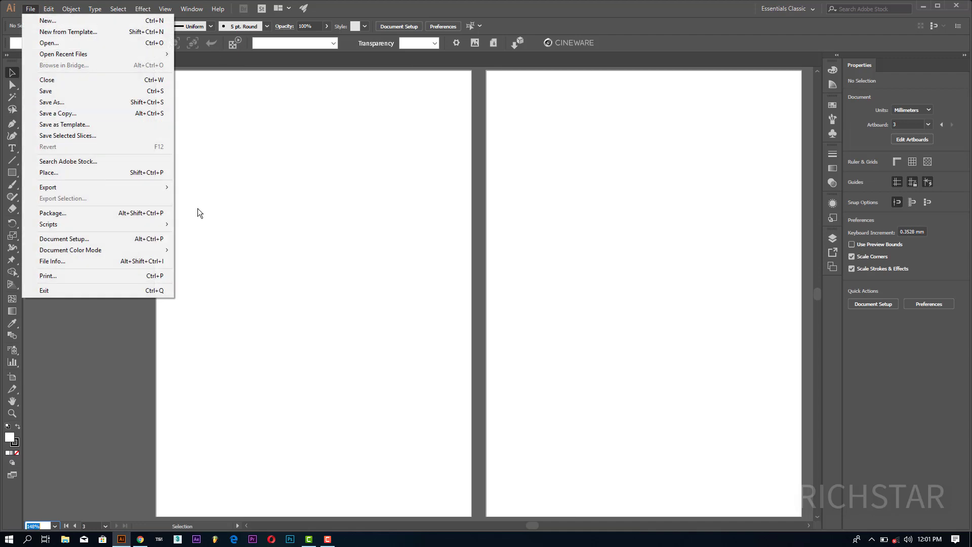
{"action": "left_click", "coordinate": [66, 174]}
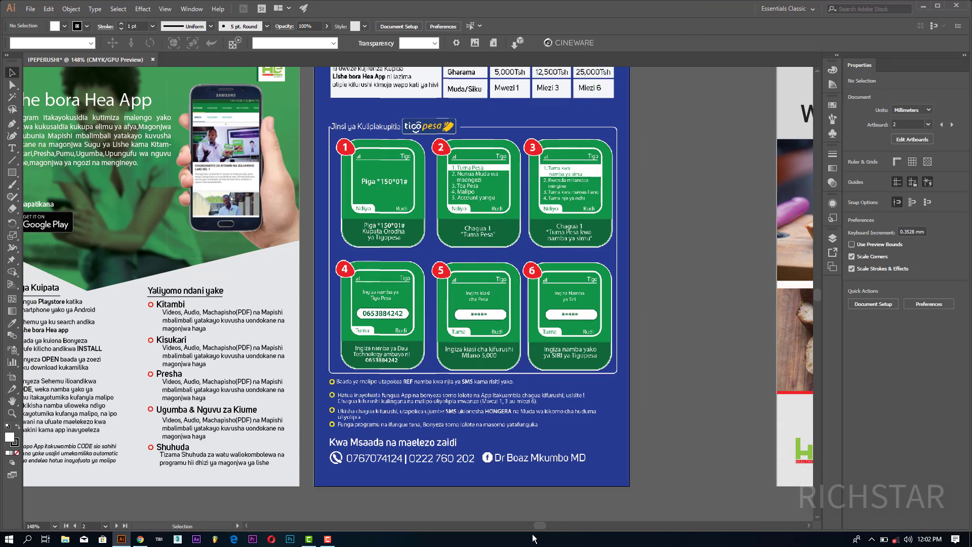
{"action": "mouse_move", "coordinate": [540, 526]}
{"action": "left_mouse_down"}
{"action": "mouse_move", "coordinate": [526, 526]}
{"action": "mouse_move", "coordinate": [549, 526]}
{"action": "left_mouse_up"}
Step: Move the bread flyer artboard left beside the blue flyer, to X 385.12 mm
{"action": "left_click", "coordinate": [12, 376]}
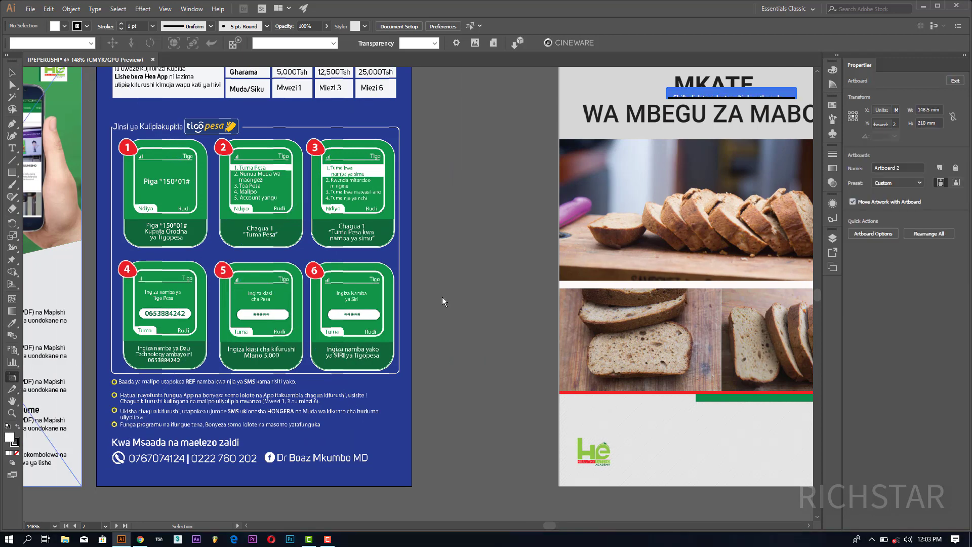
{"action": "left_click_drag", "start_coordinate": [681, 180], "coordinate": [560, 181]}
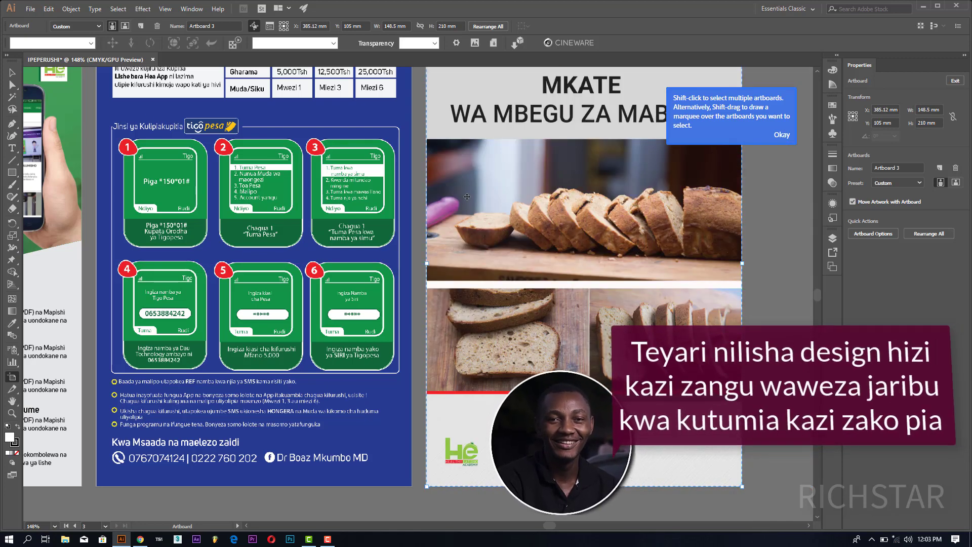
{"action": "scroll", "coordinate": [630, 183], "scroll_direction": "up", "scroll_amount": 1}
{"action": "left_click", "coordinate": [782, 135]}
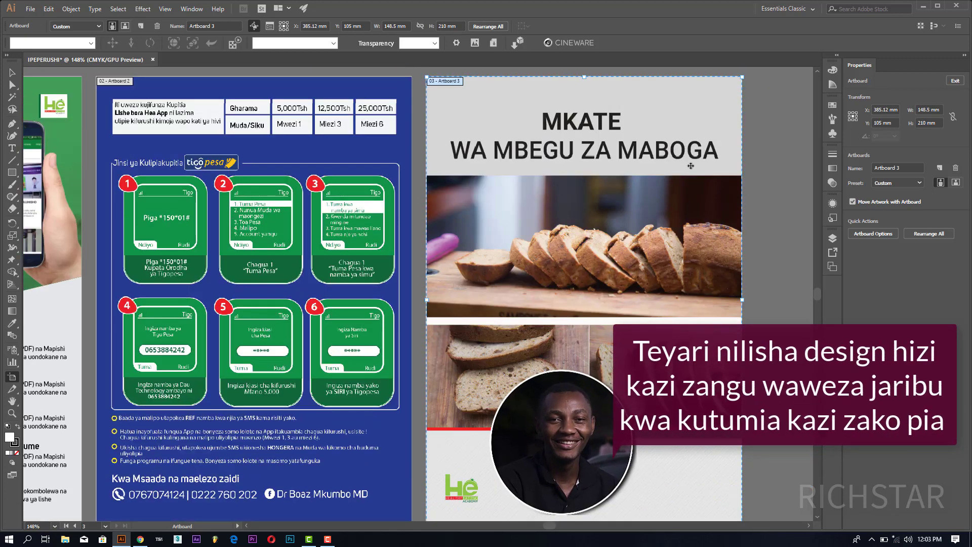
{"action": "left_click", "coordinate": [12, 73]}
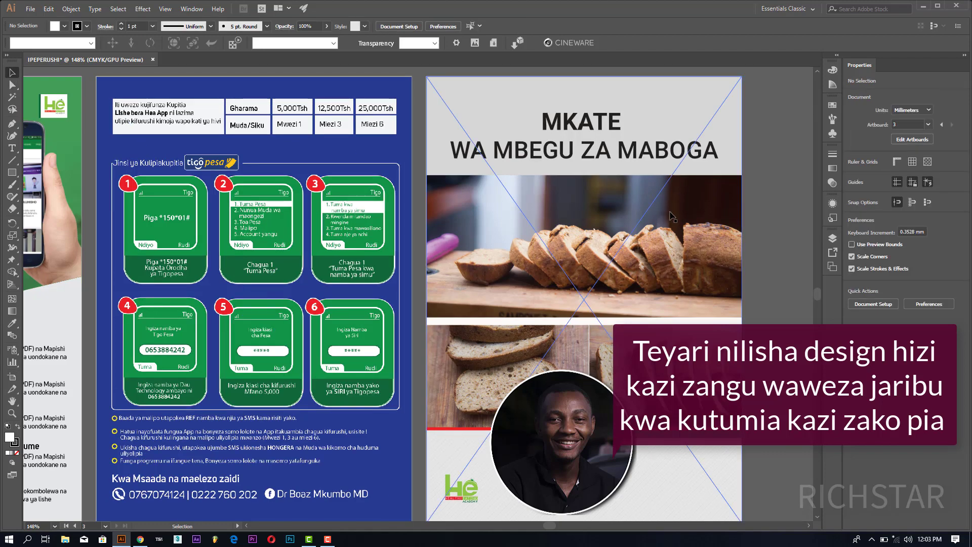
Step: Save as Adobe PDF 'IPEPERUSHI' on Local Disk (F:), exporting all artboards
{"action": "left_click", "coordinate": [31, 8]}
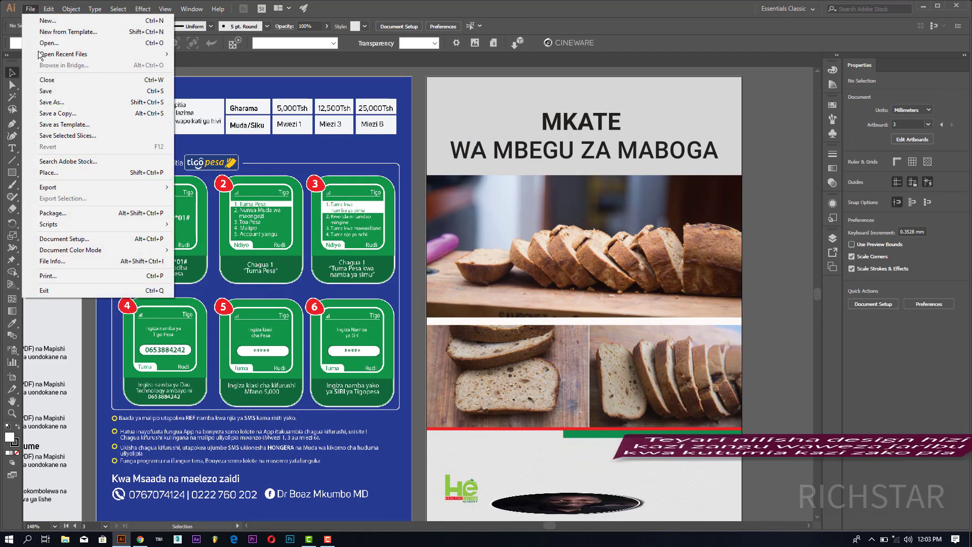
{"action": "left_click", "coordinate": [56, 104]}
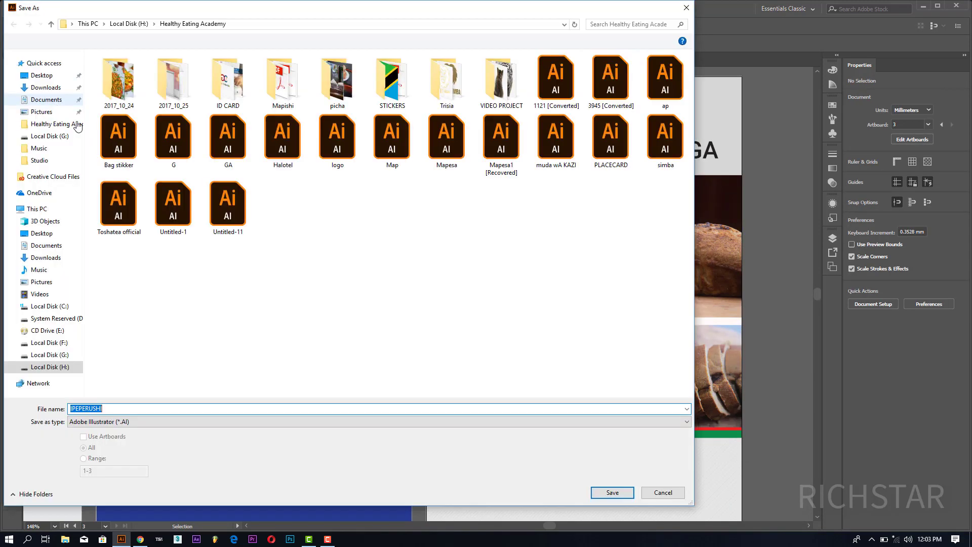
{"action": "left_click", "coordinate": [116, 421]}
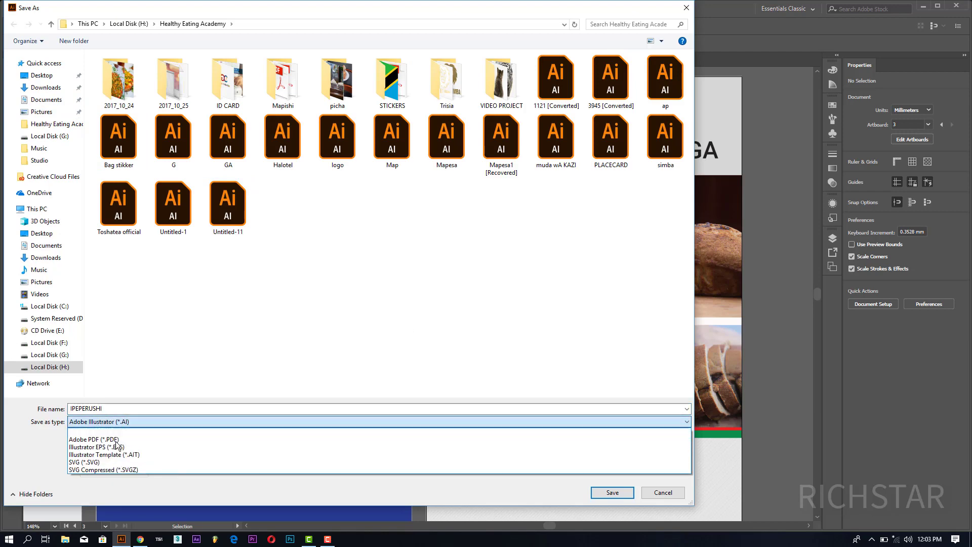
{"action": "left_click", "coordinate": [116, 439]}
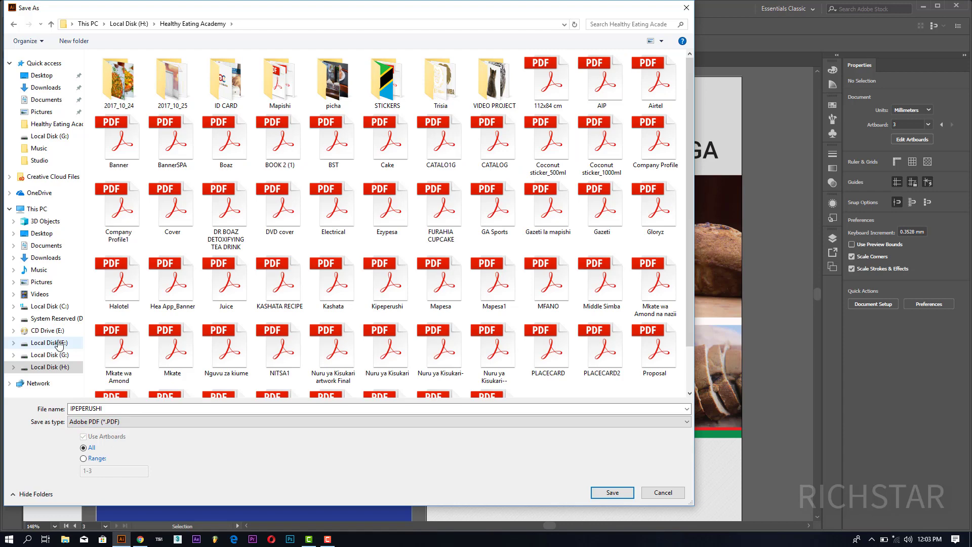
{"action": "left_click", "coordinate": [53, 342]}
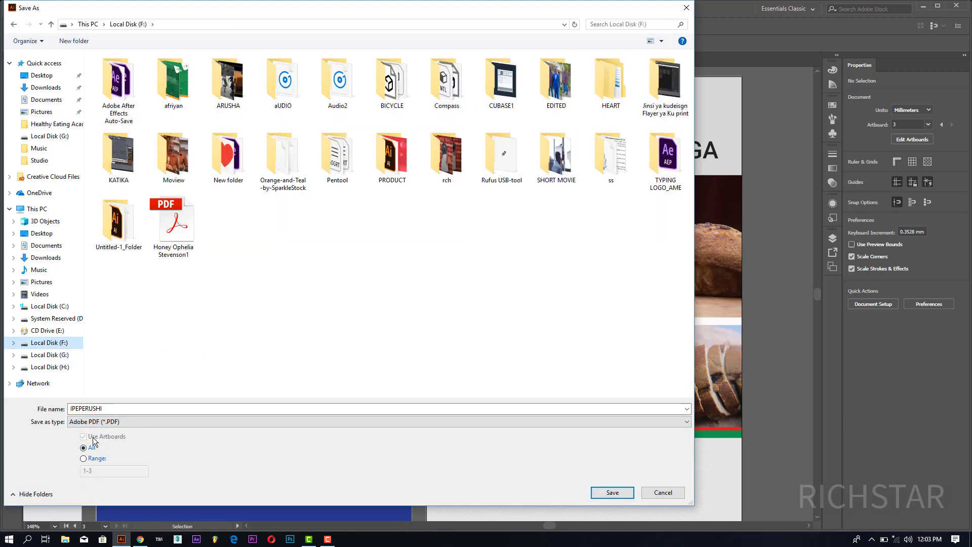
{"action": "left_click", "coordinate": [83, 458]}
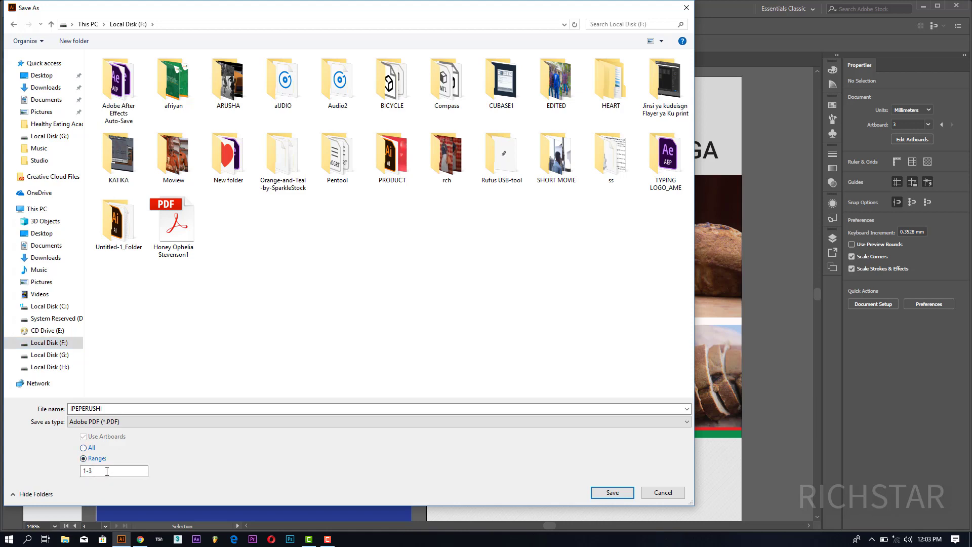
{"action": "left_click", "coordinate": [83, 447]}
{"action": "left_click", "coordinate": [608, 493]}
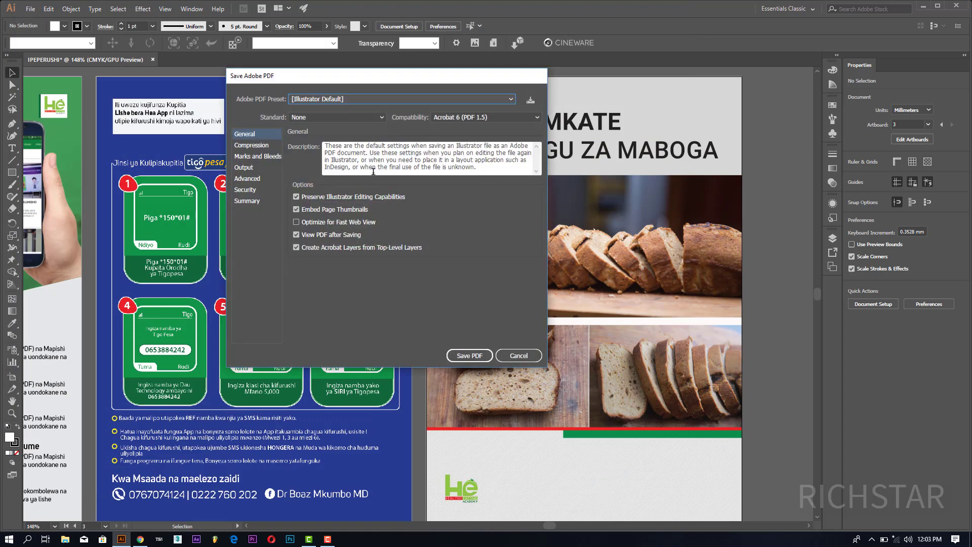
Step: Choose the [High Quality Print] Adobe PDF preset and save the PDF
{"action": "left_click", "coordinate": [320, 100]}
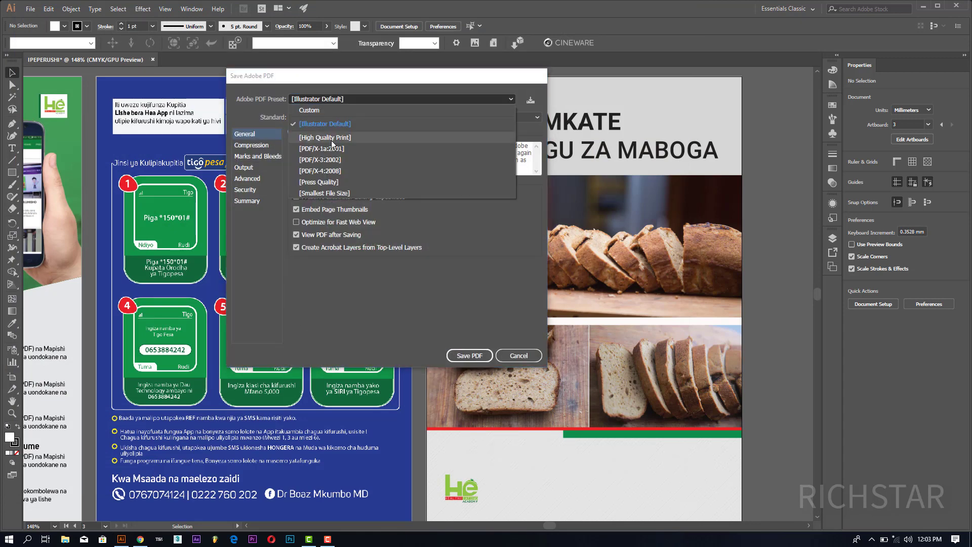
{"action": "left_click", "coordinate": [333, 137]}
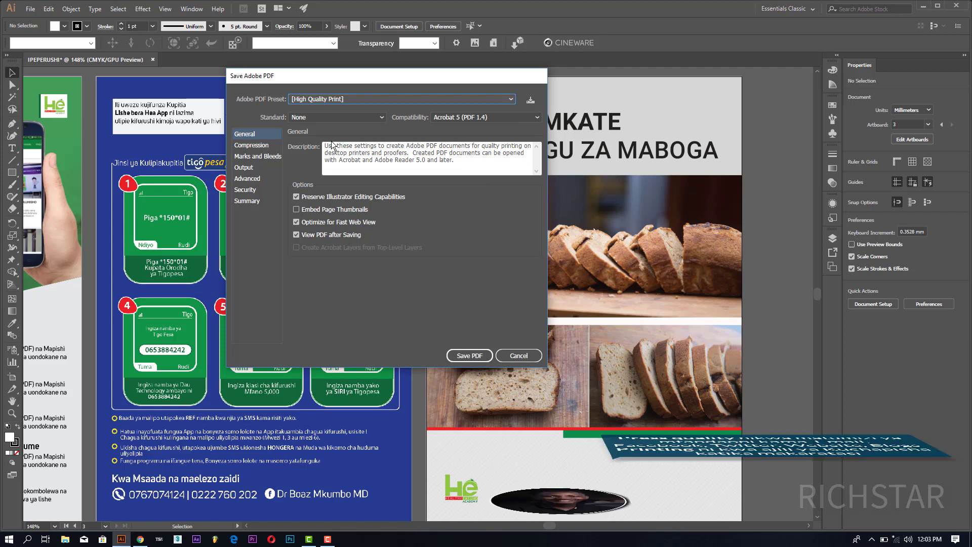
{"action": "left_click", "coordinate": [335, 99]}
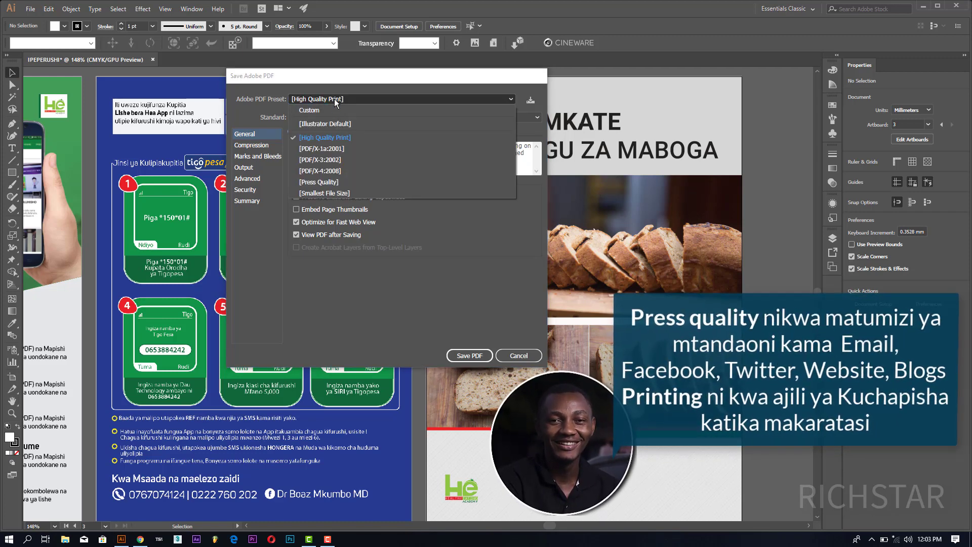
{"action": "left_click", "coordinate": [312, 182]}
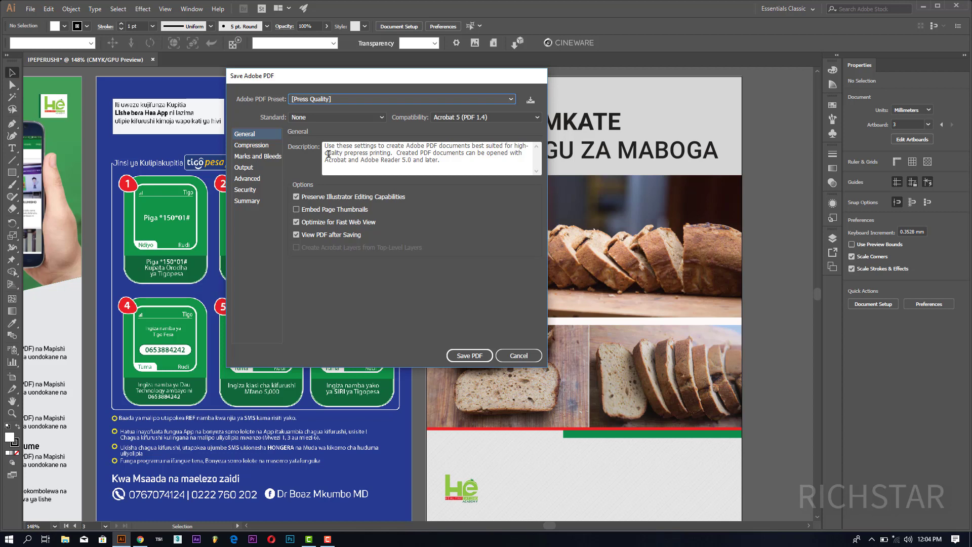
{"action": "left_click", "coordinate": [320, 98]}
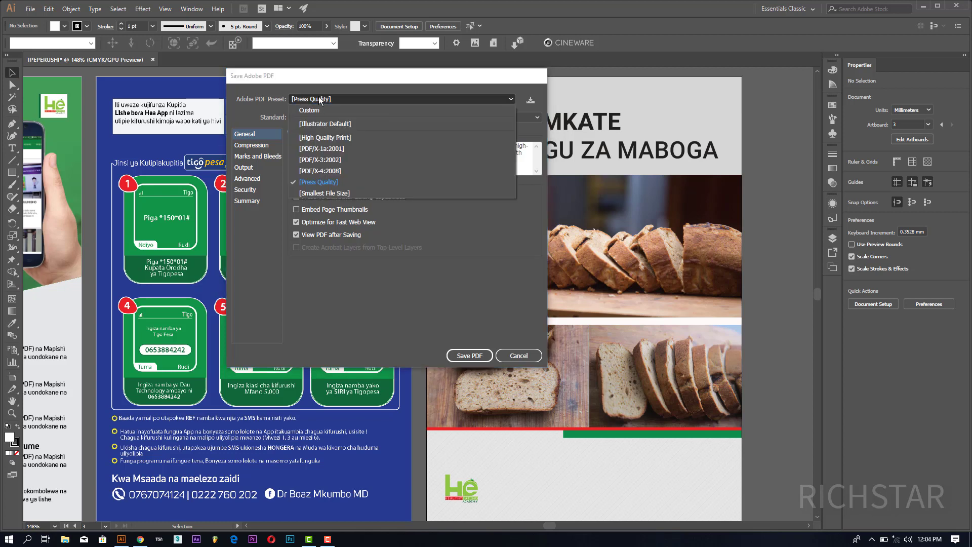
{"action": "left_click", "coordinate": [324, 137]}
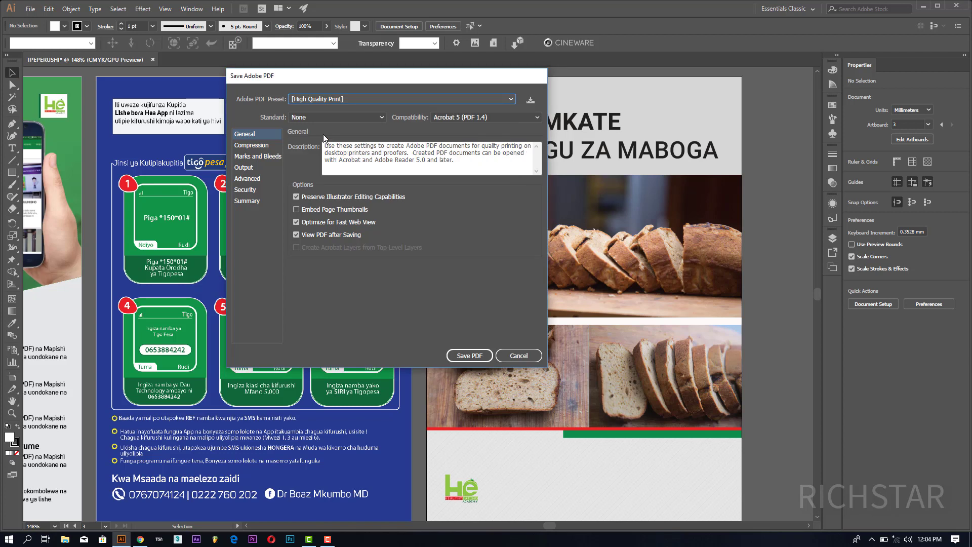
{"action": "left_click", "coordinate": [475, 357]}
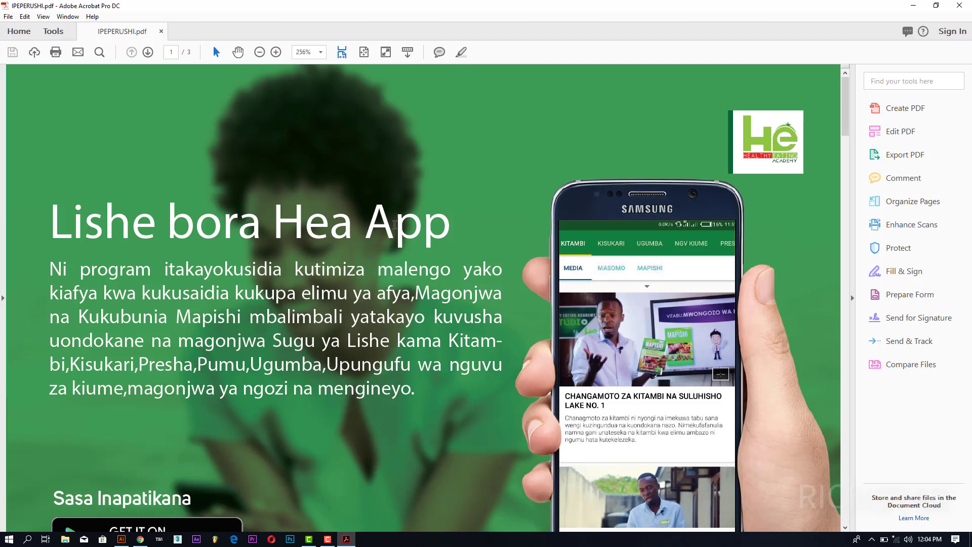
Step: Scroll IPEPERUSHI.pdf past the app flyer and blue payment page to page 3's bread photos
{"action": "scroll", "coordinate": [394, 224], "scroll_direction": "down", "scroll_amount": 3}
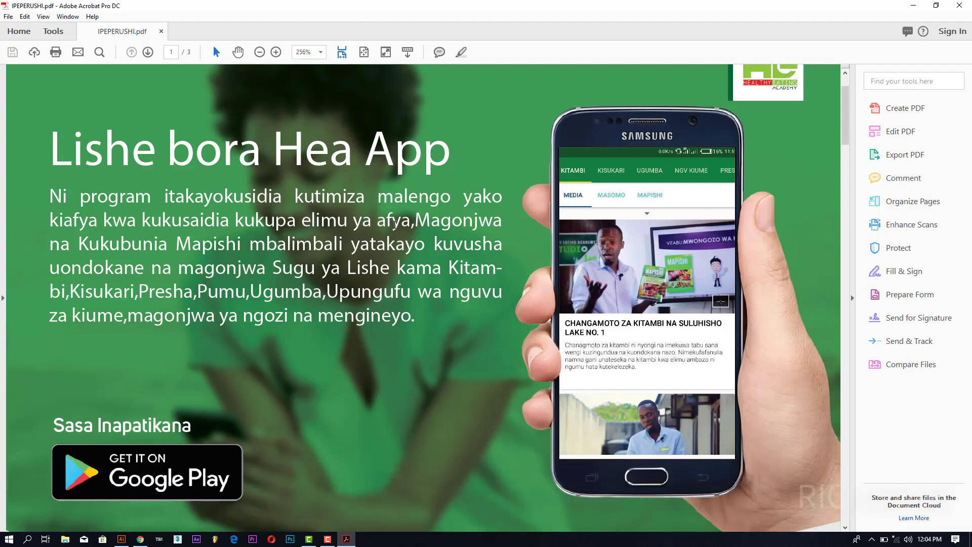
{"action": "scroll", "coordinate": [394, 225], "scroll_direction": "down", "scroll_amount": 20}
{"action": "scroll", "coordinate": [395, 225], "scroll_direction": "down", "scroll_amount": 20}
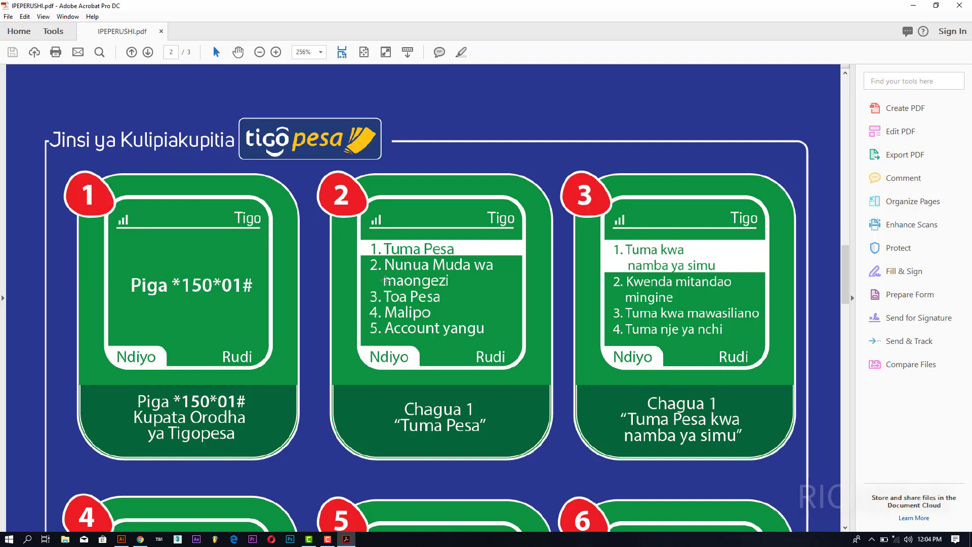
{"action": "scroll", "coordinate": [386, 280], "scroll_direction": "down", "scroll_amount": 15}
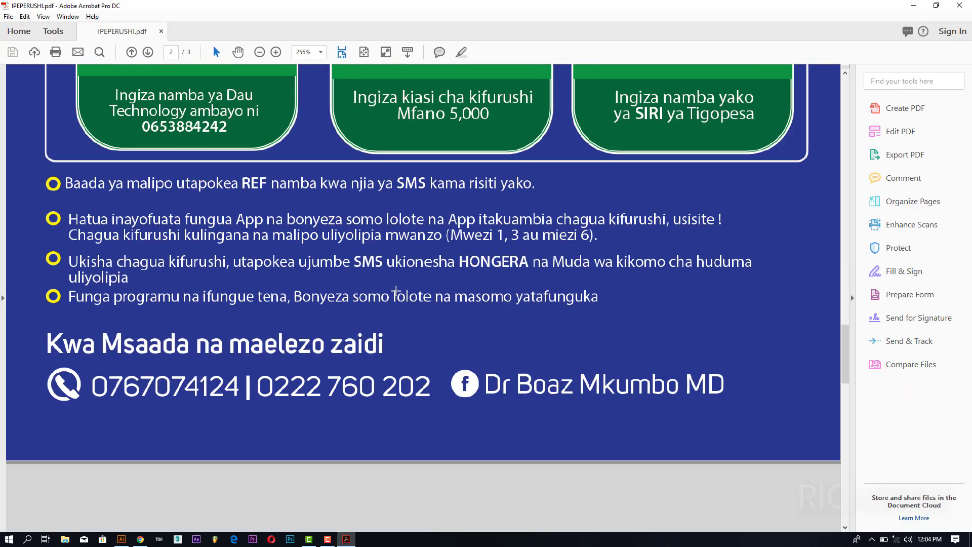
{"action": "scroll", "coordinate": [396, 290], "scroll_direction": "down", "scroll_amount": 15}
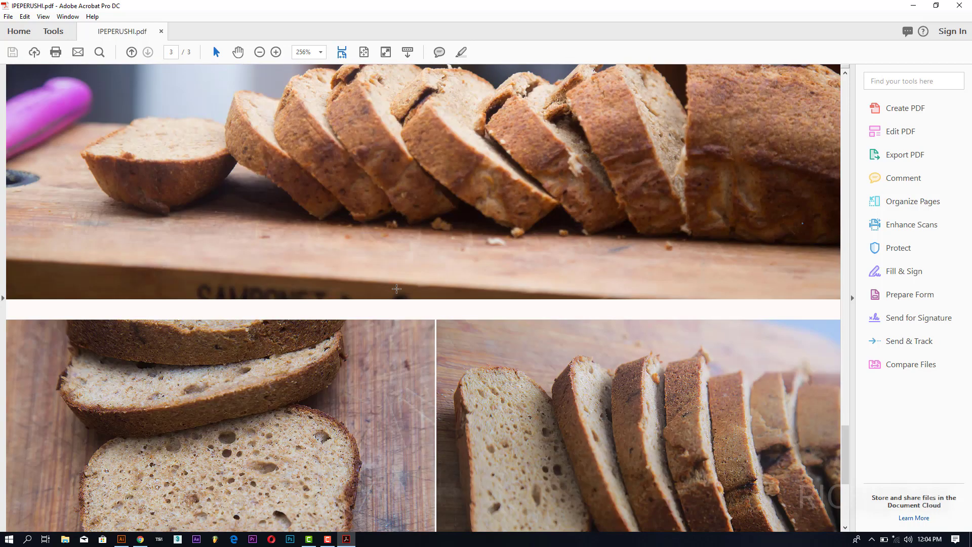
{"action": "scroll", "coordinate": [397, 289], "scroll_direction": "down", "scroll_amount": 5}
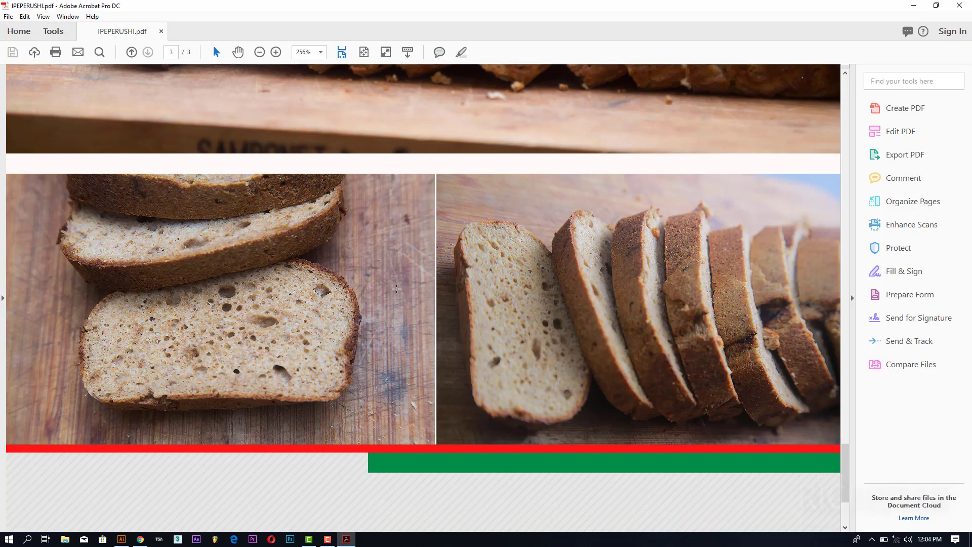